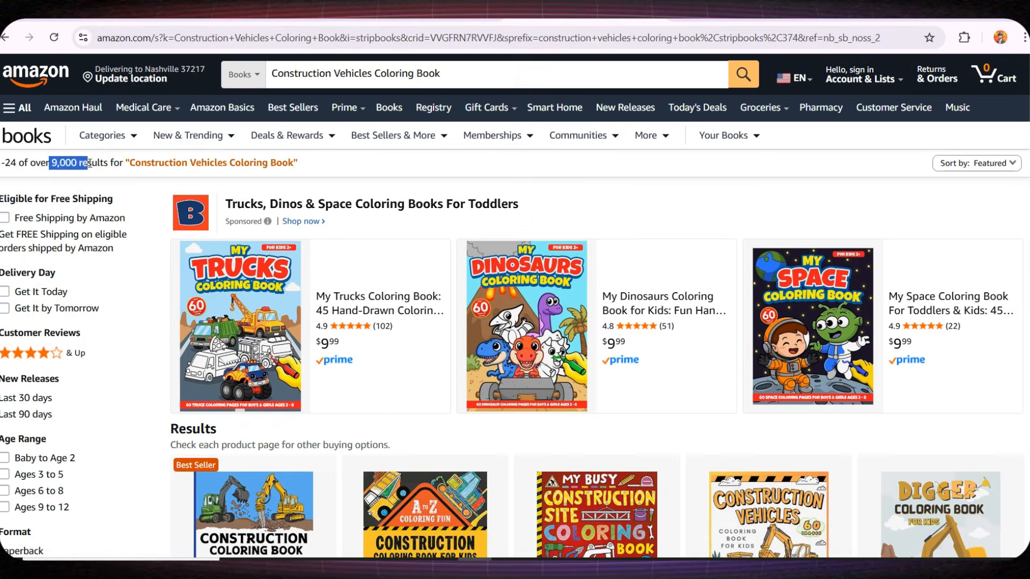
Browse the Amazon search results for construction vehicles coloring books
click(216, 125)
scroll(236, 140, down, 5)
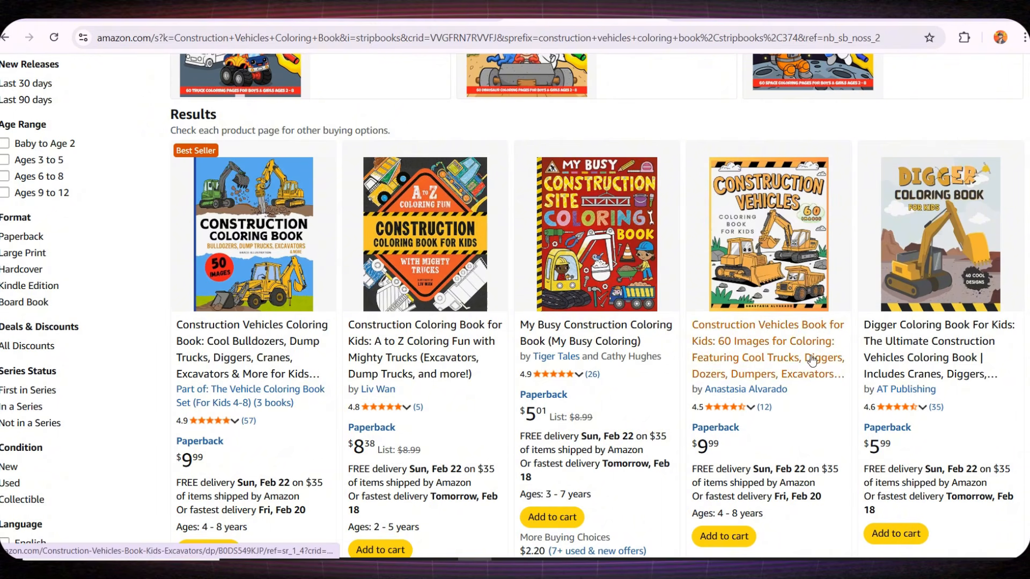
scroll(751, 348, down, 6)
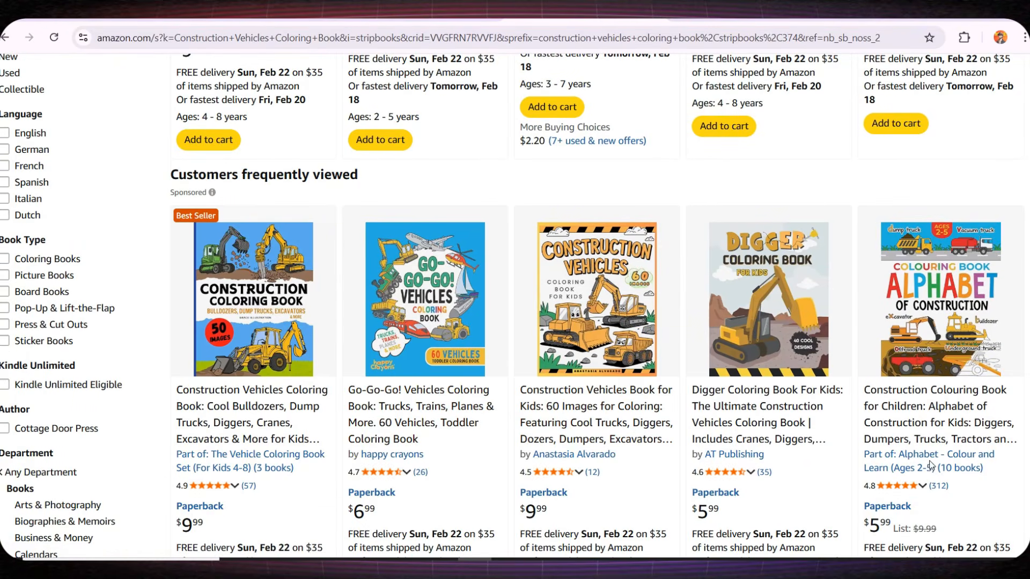
scroll(838, 395, down, 7)
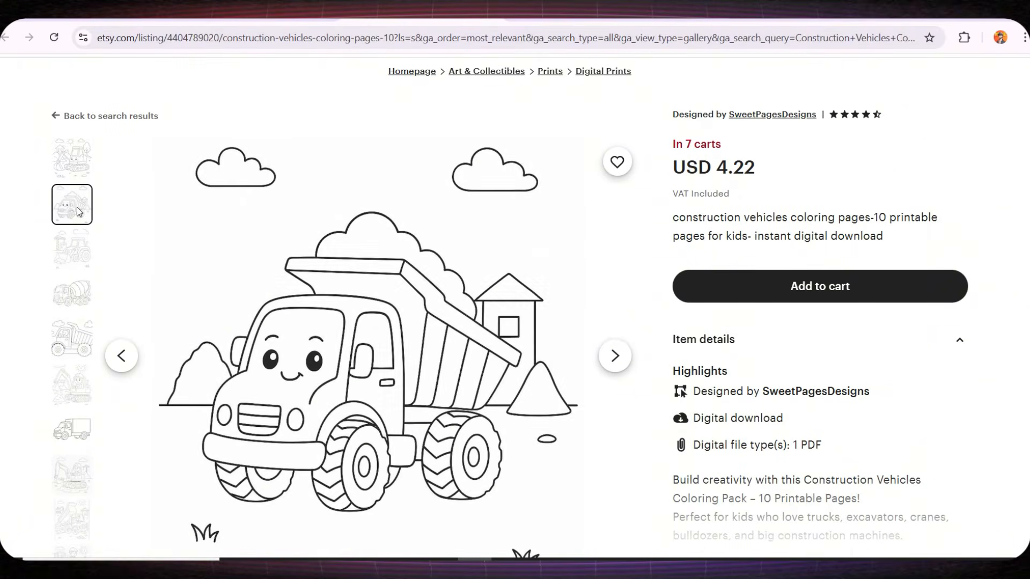
Browse the preview images of the Etsy construction vehicles coloring pages listing
scroll(76, 207, down, 1)
click(72, 190)
scroll(348, 300, down, 1)
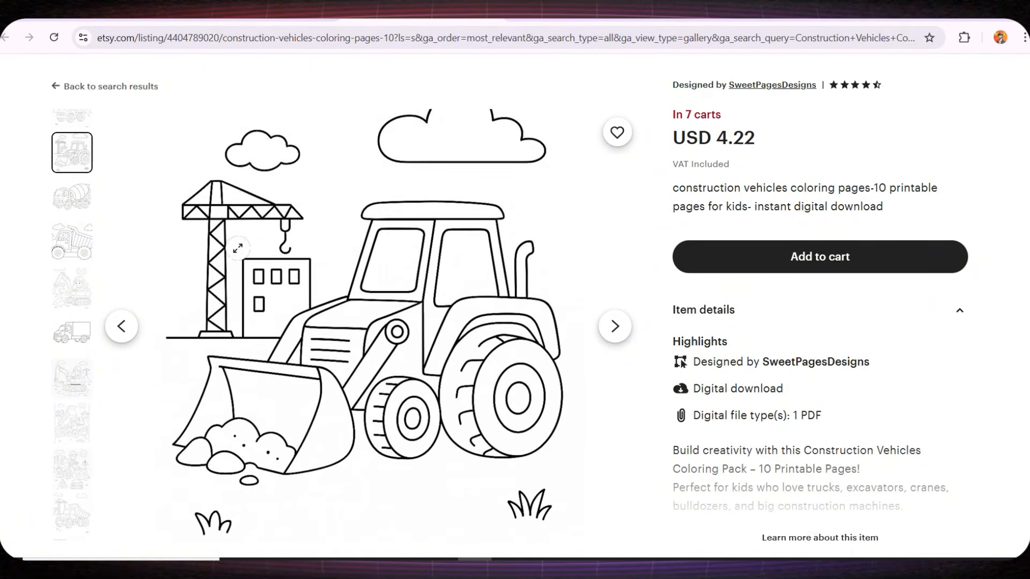
click(79, 162)
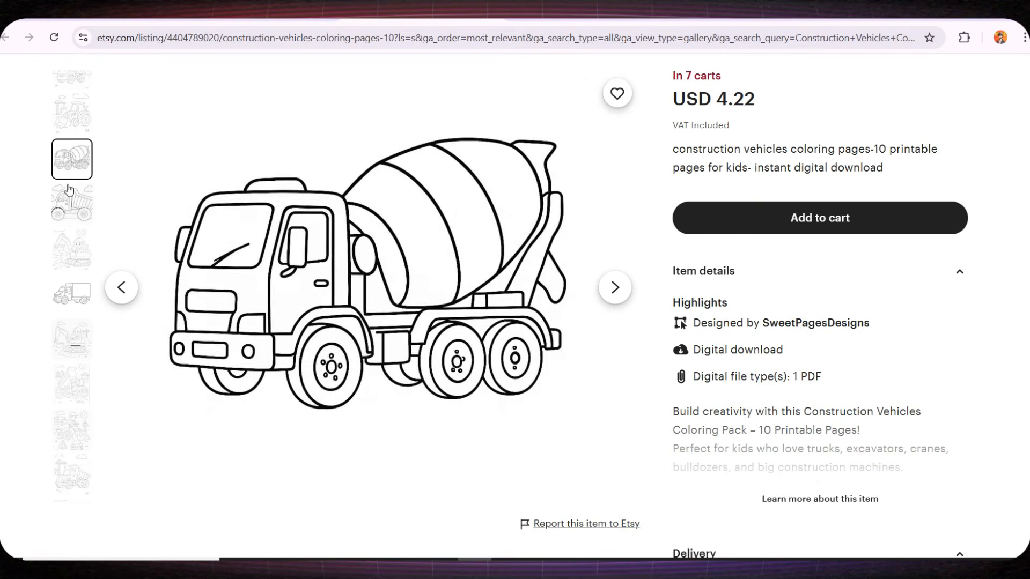
click(67, 186)
click(76, 234)
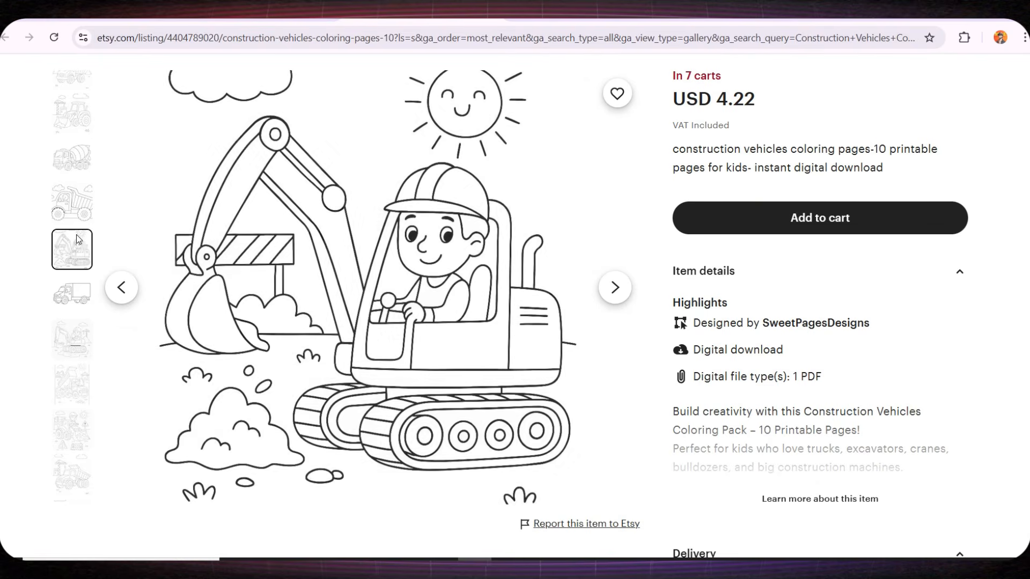
click(75, 294)
click(79, 329)
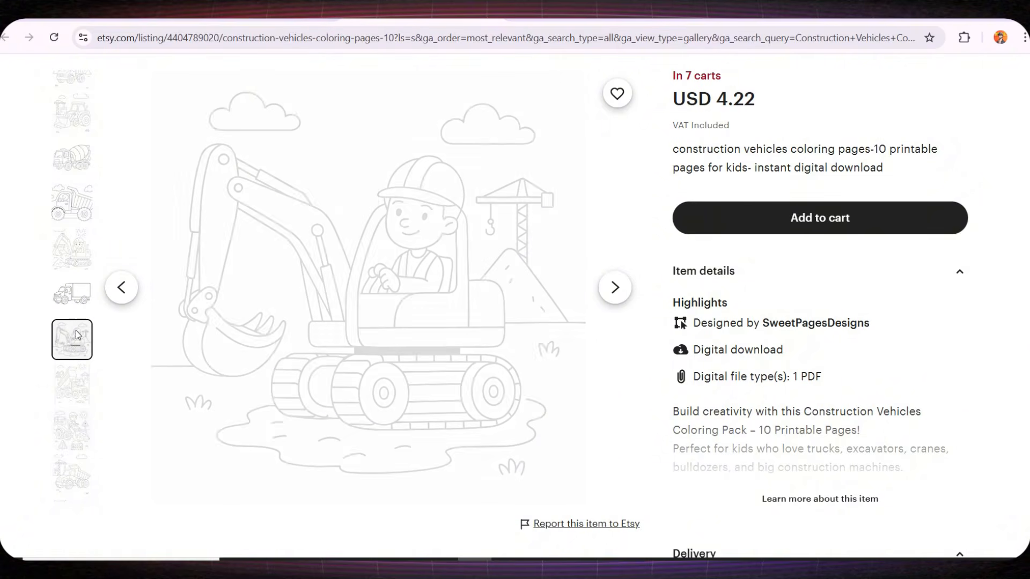
click(70, 370)
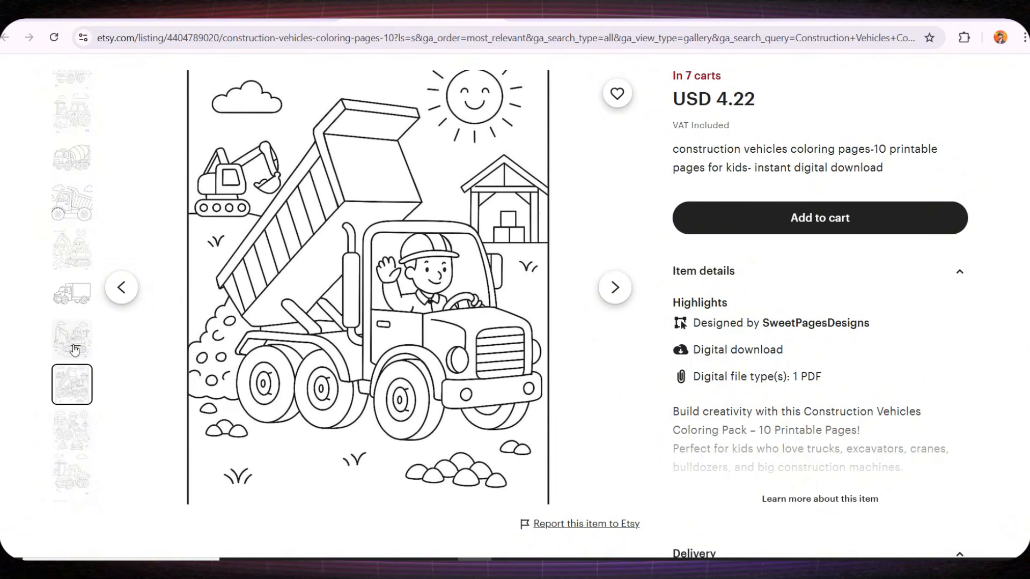
click(70, 385)
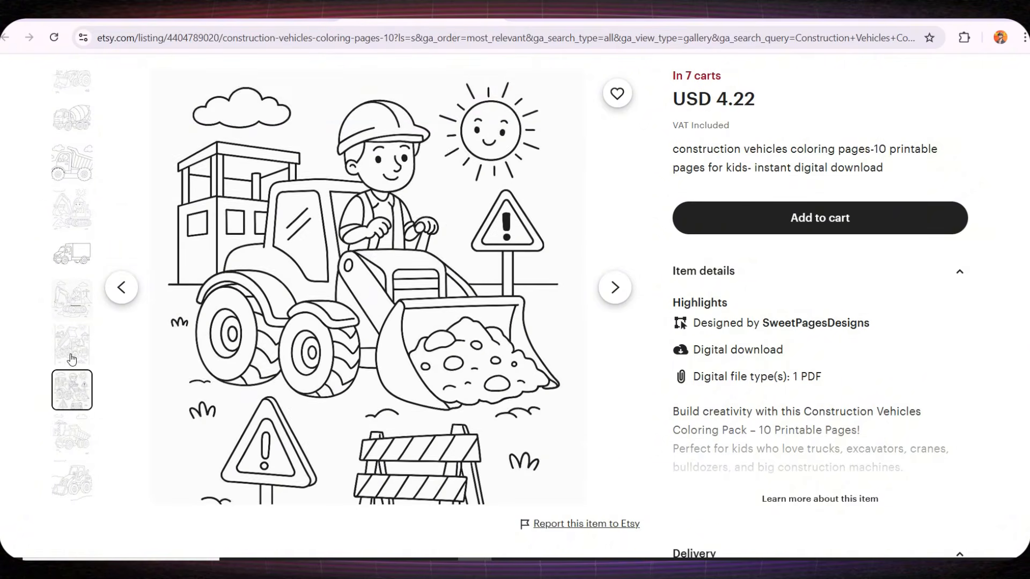
scroll(69, 382, down, 2)
click(72, 369)
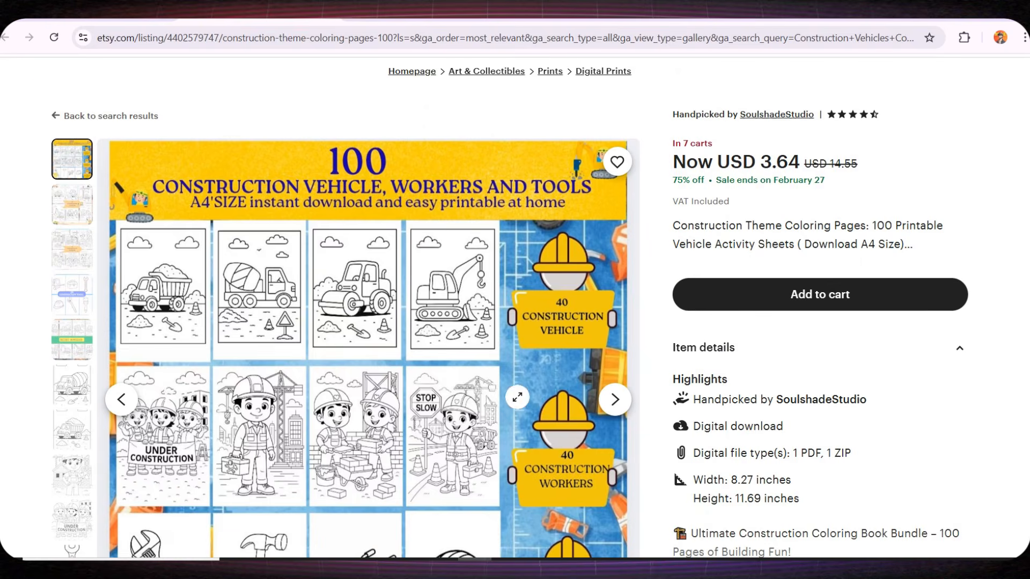
scroll(622, 332, down, 1)
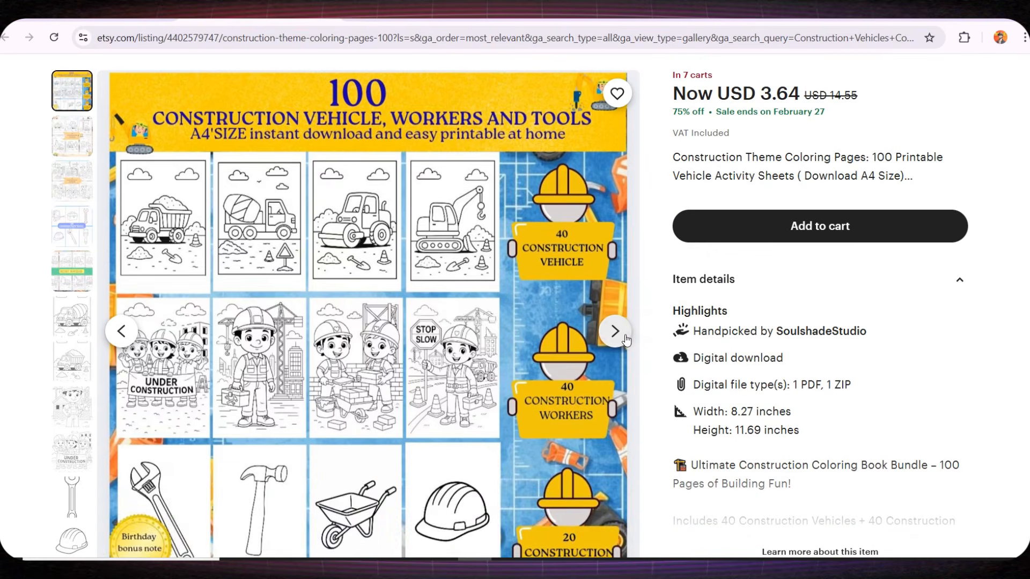
Page through the preview images of the 100-page construction theme coloring pages listing
click(626, 338)
click(625, 338)
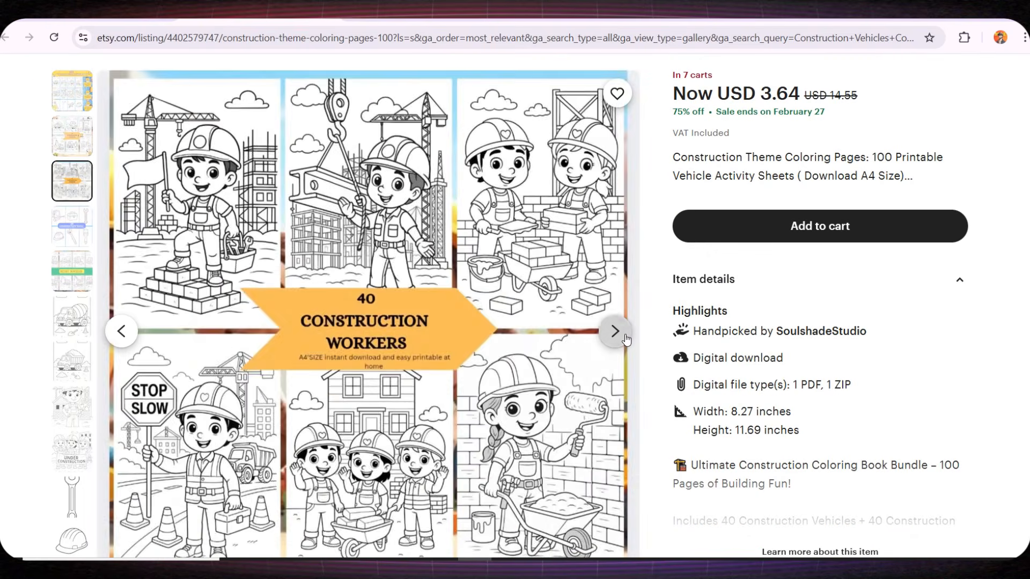
click(615, 332)
click(615, 332)
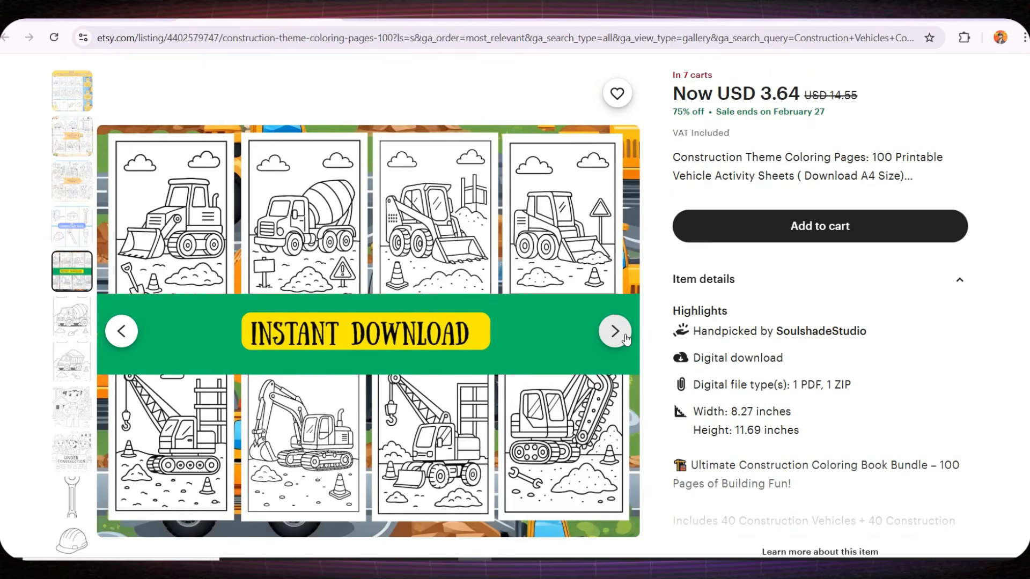
click(625, 337)
click(626, 337)
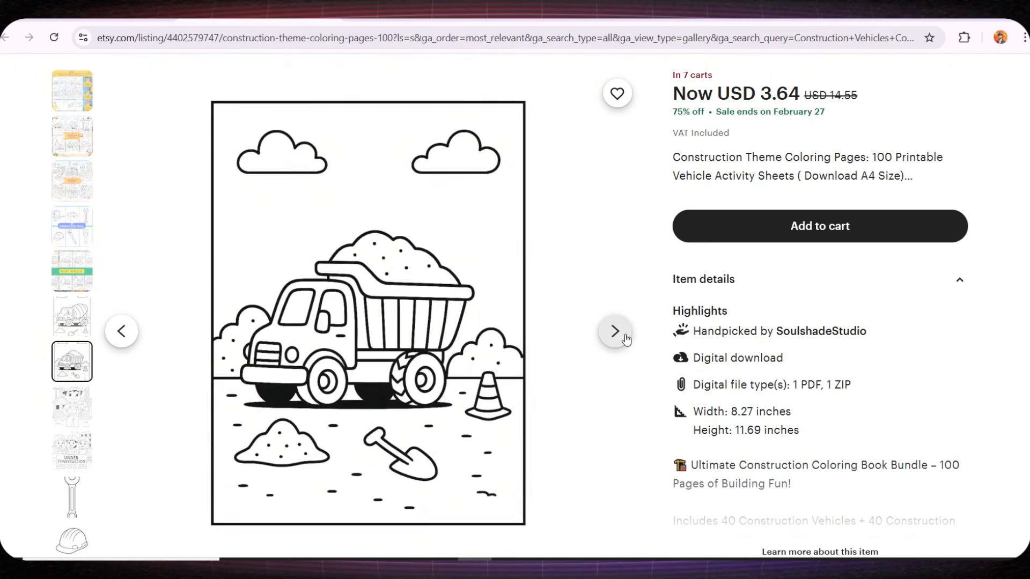
click(625, 338)
click(626, 338)
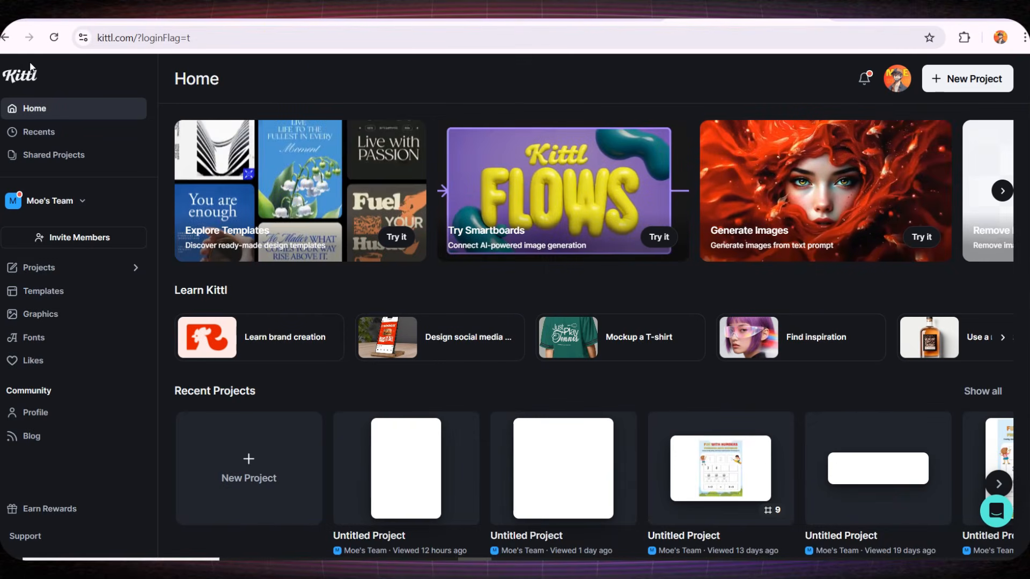
Browse the recent projects on the Kittl home page
scroll(249, 276, down, 3)
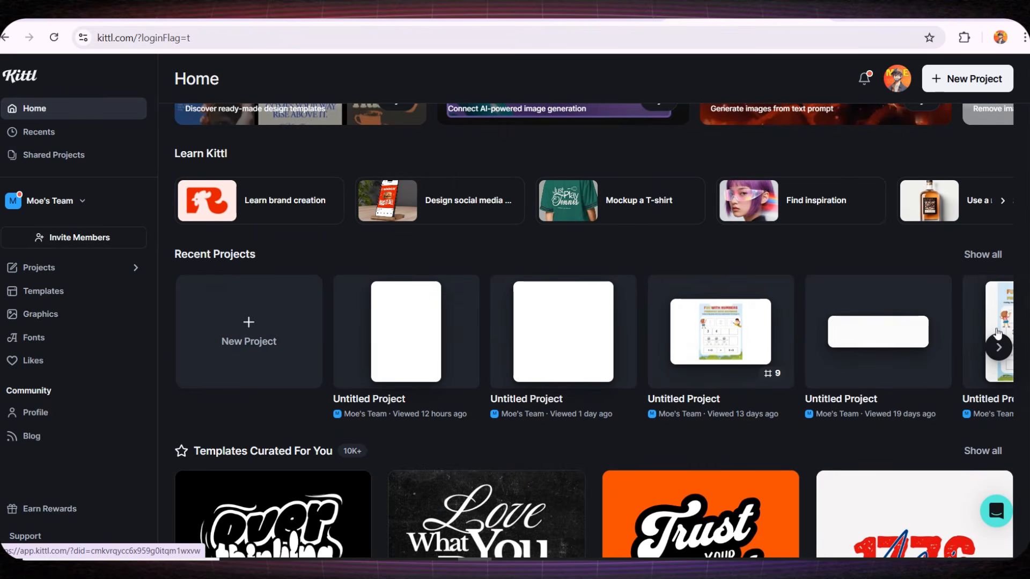
click(998, 347)
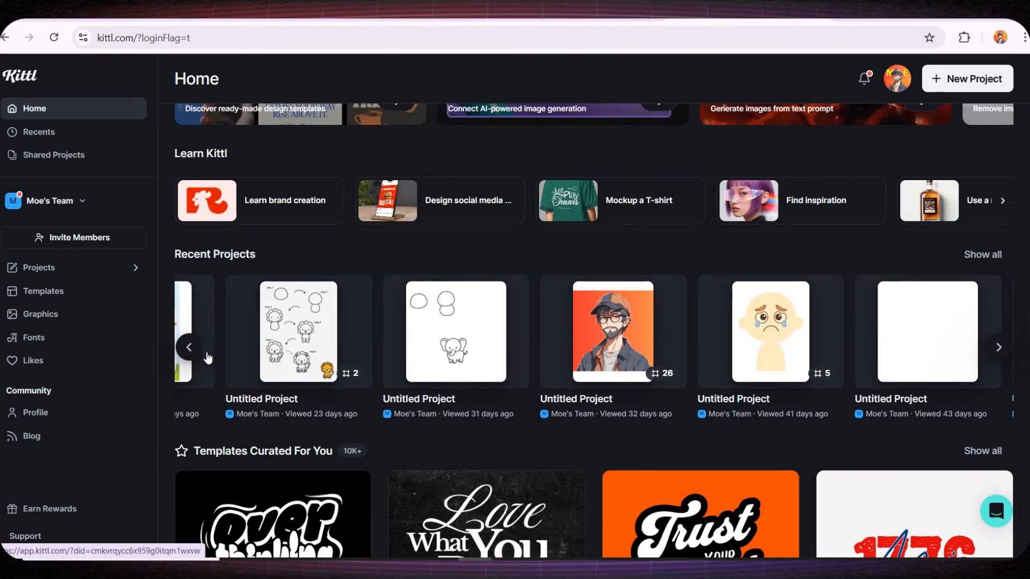
click(188, 347)
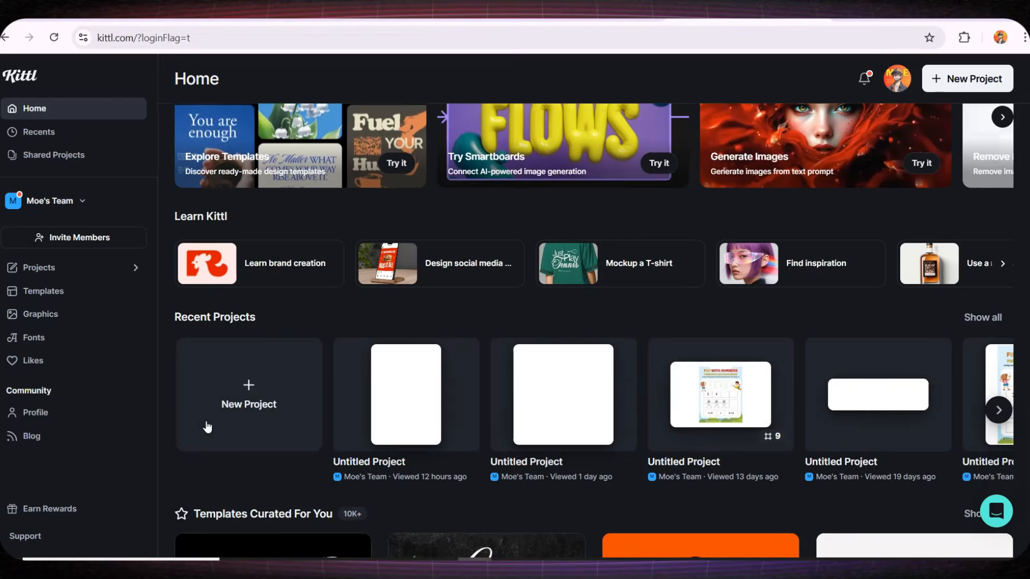
Create a new project with a portrait artboard of 8.5 × 11 inches
scroll(212, 440, up, 1)
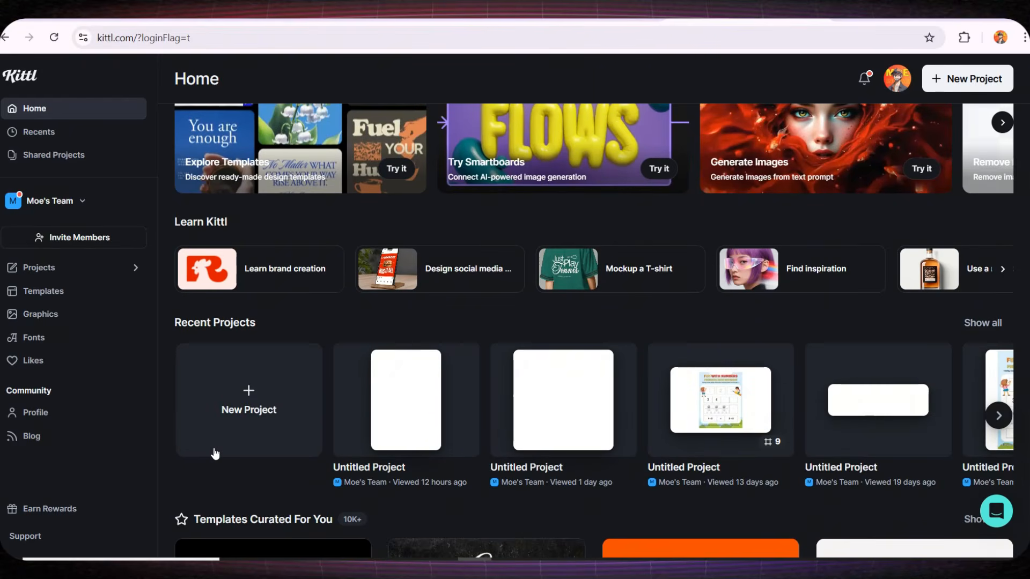
click(227, 408)
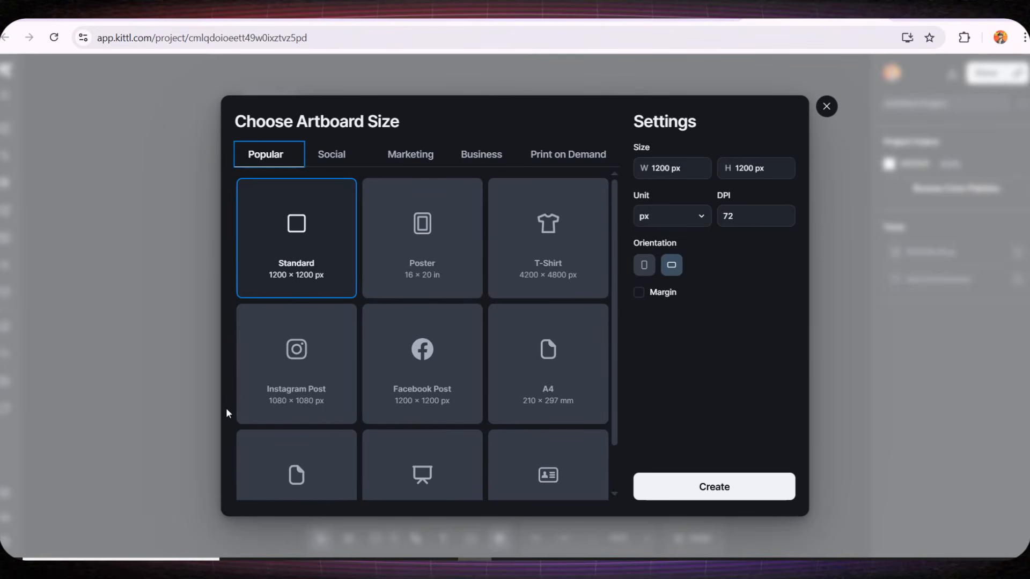
click(670, 216)
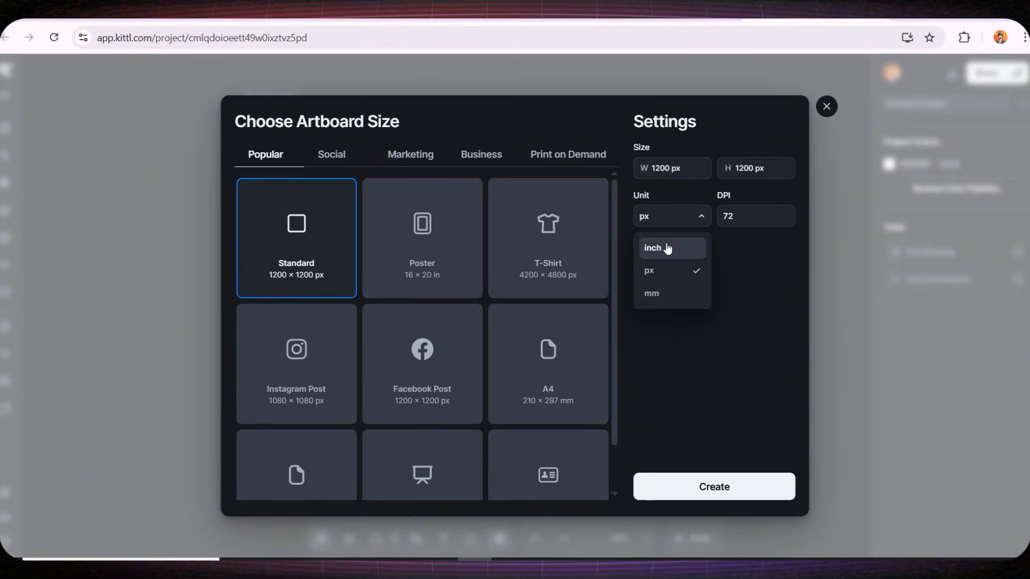
click(667, 249)
click(672, 169)
text(8.5)
key(Tab)
text(11)
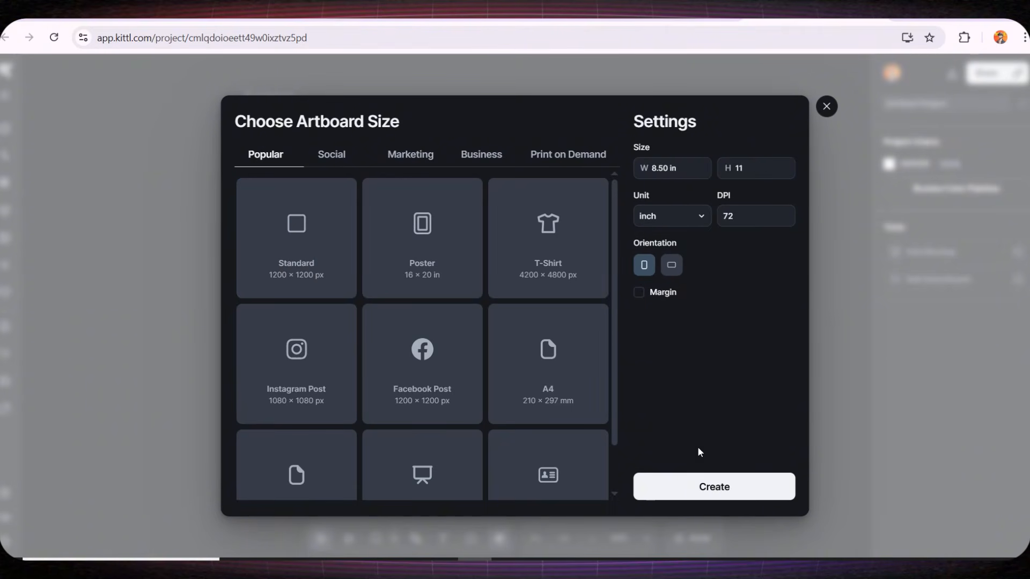
click(692, 485)
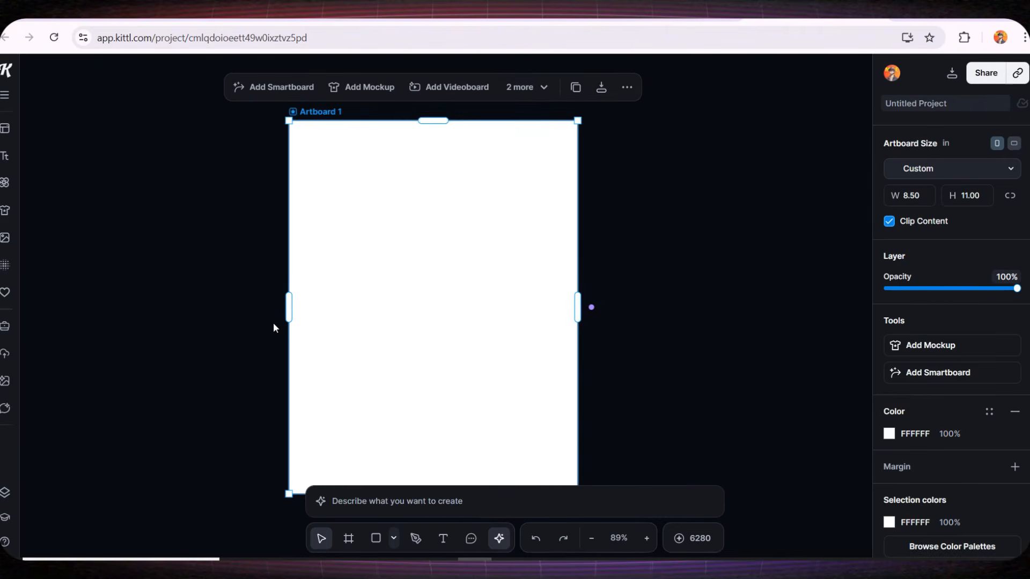
Open the AI Chat and paste a request for 20 detailed prompts for the 'Construction Vehicles Coloring Book'
scroll(259, 330, down, 2)
drag(354, 355, 294, 315)
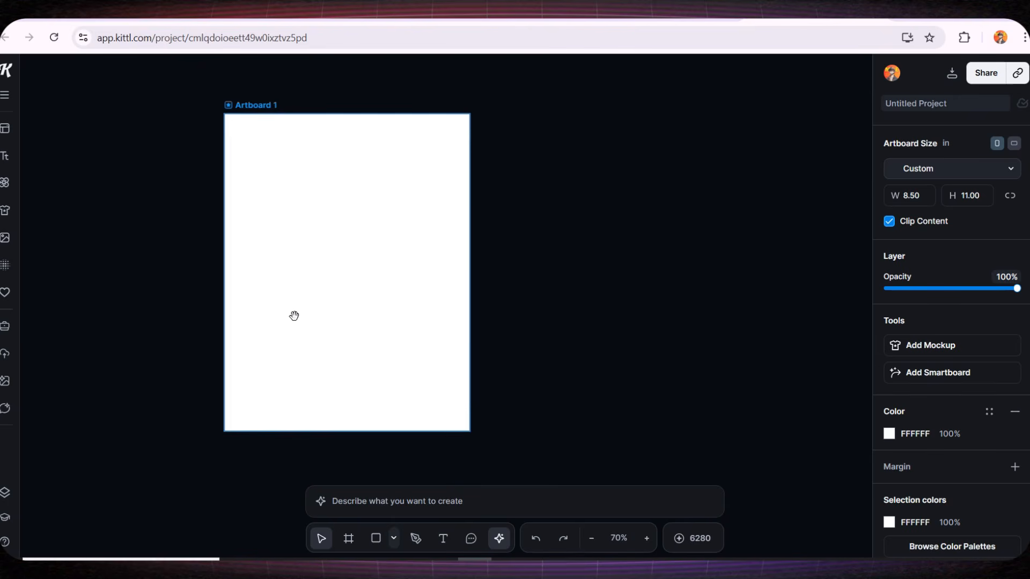
click(119, 357)
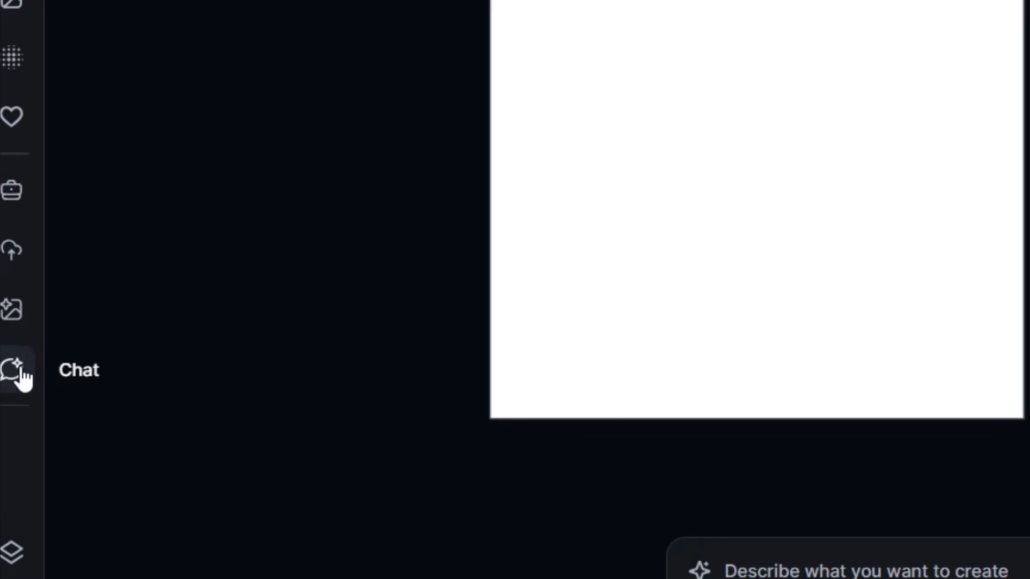
click(17, 372)
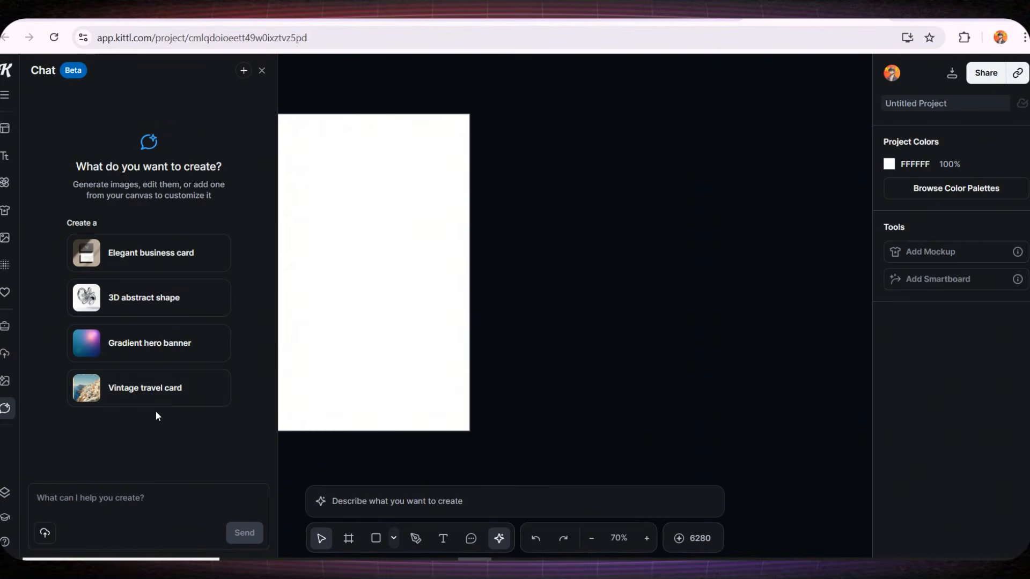
click(125, 498)
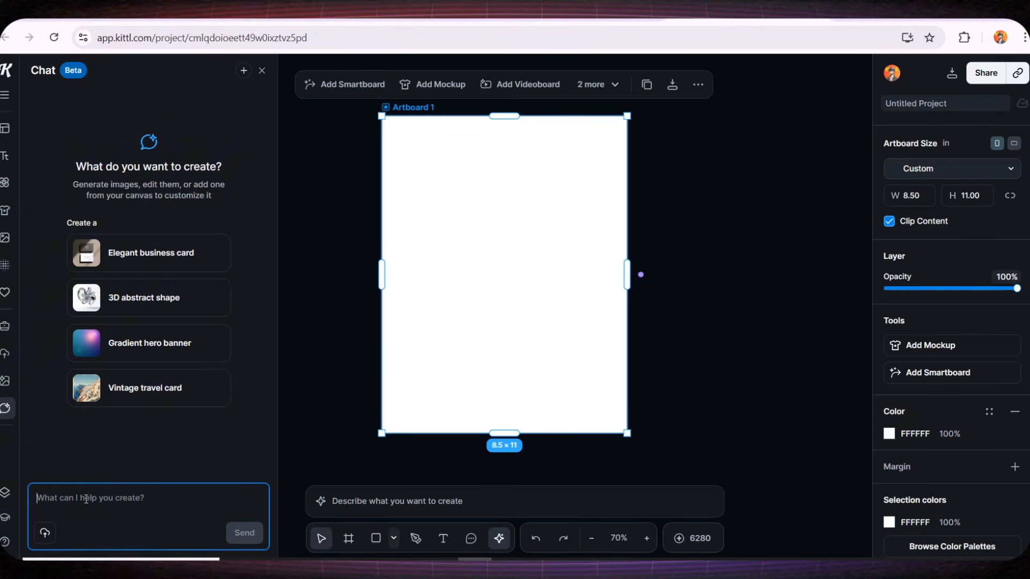
text(I want to create a children’s coloring book using the Nano Banana Pro model. The pages will be 8.5 x 11 inches. I would like you to provide 20 fully detailed prompts. The book title is "Construction Vehicles Coloring Book."  I want the line art to be thin, clean, and very clear for kids, suitable for professional coloring books.  I want the pages to be full-page, high-quality, and beautifully designed for children — professional-level coloring pages.)
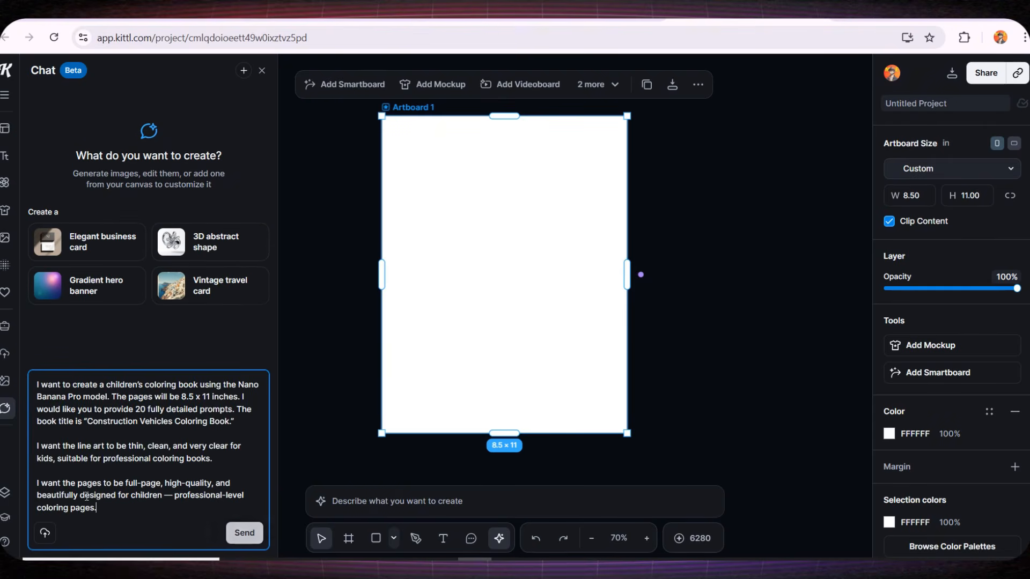
Send the coloring book prompt request to the chat
drag(90, 397, 202, 411)
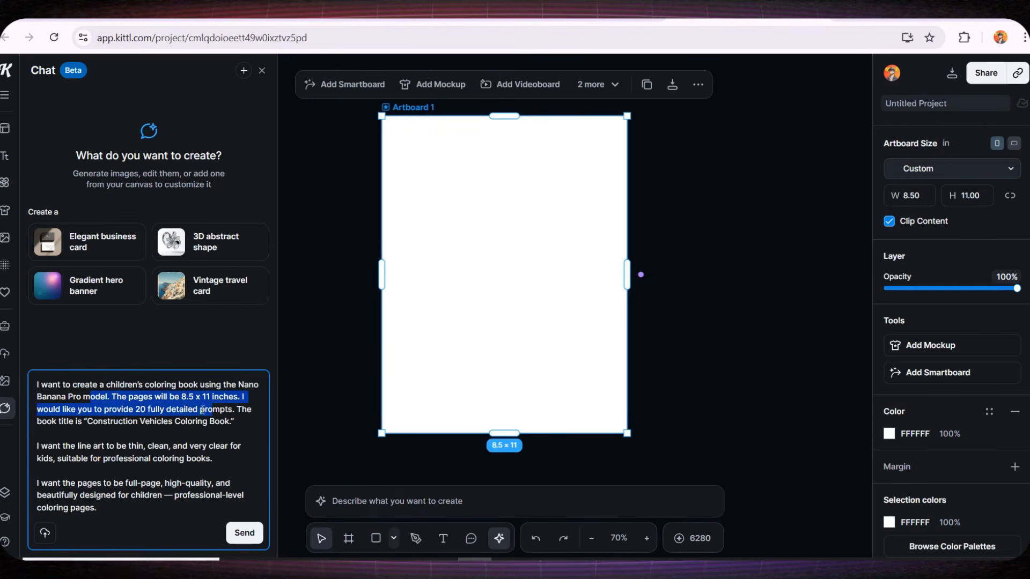
click(158, 411)
drag(79, 420, 228, 422)
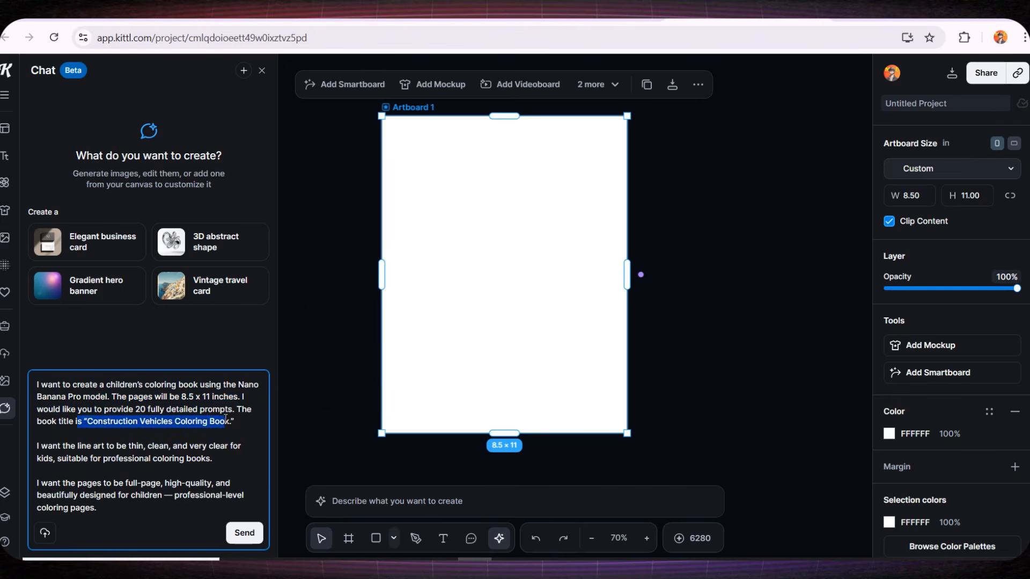
drag(79, 494, 136, 495)
click(245, 533)
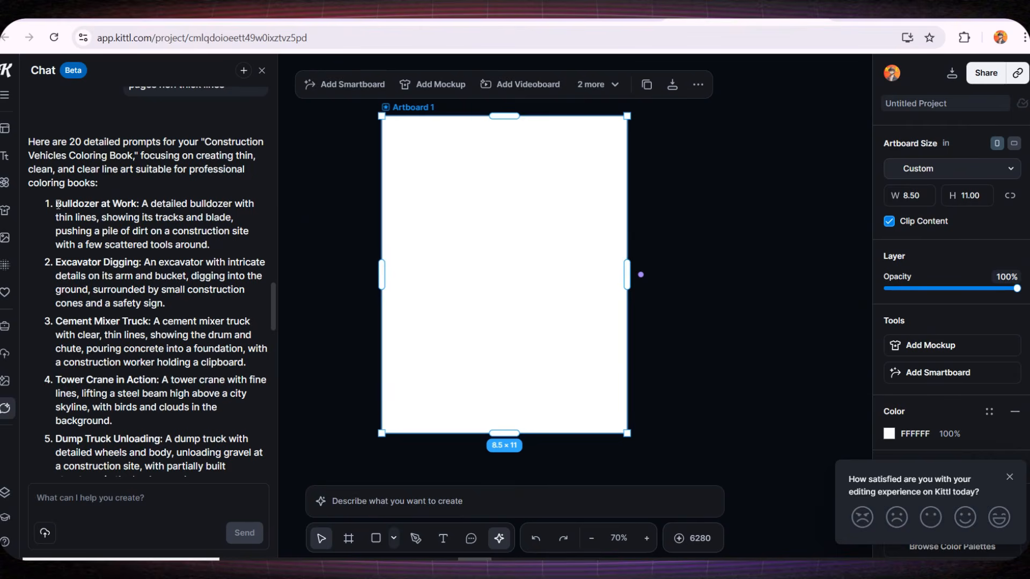
Copy the first prompt, 'Bulldozer at Work', from the chat reply and close the chat
drag(58, 204, 230, 250)
key(ctrl+c)
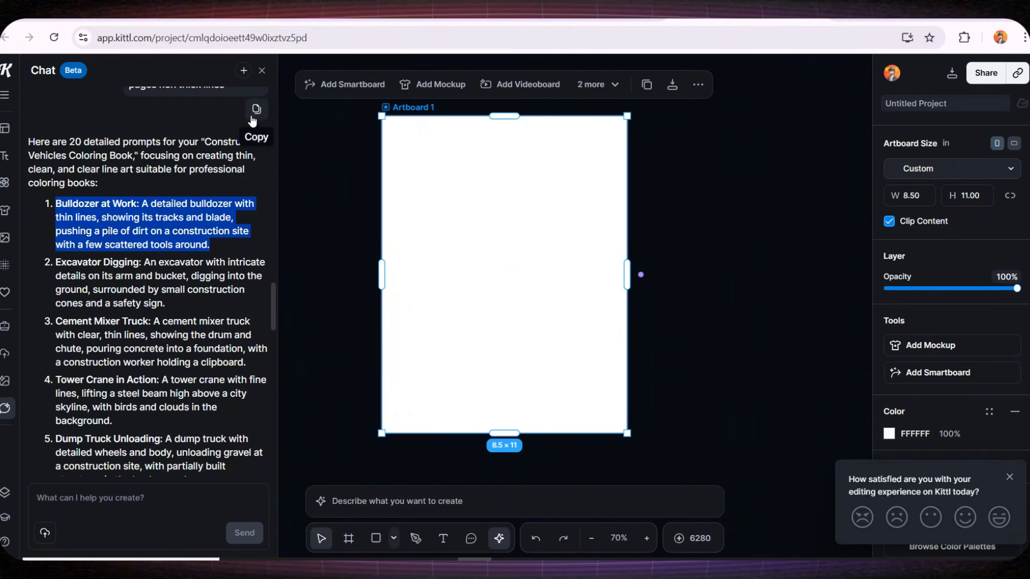
click(262, 70)
click(253, 277)
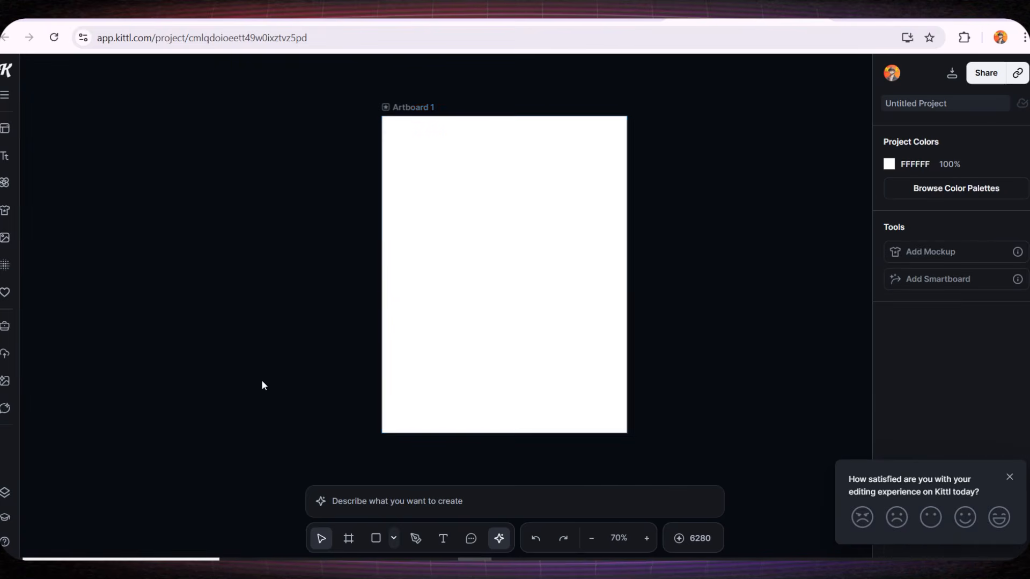
Paste the bulldozer prompt into the image generation box
drag(517, 255, 326, 247)
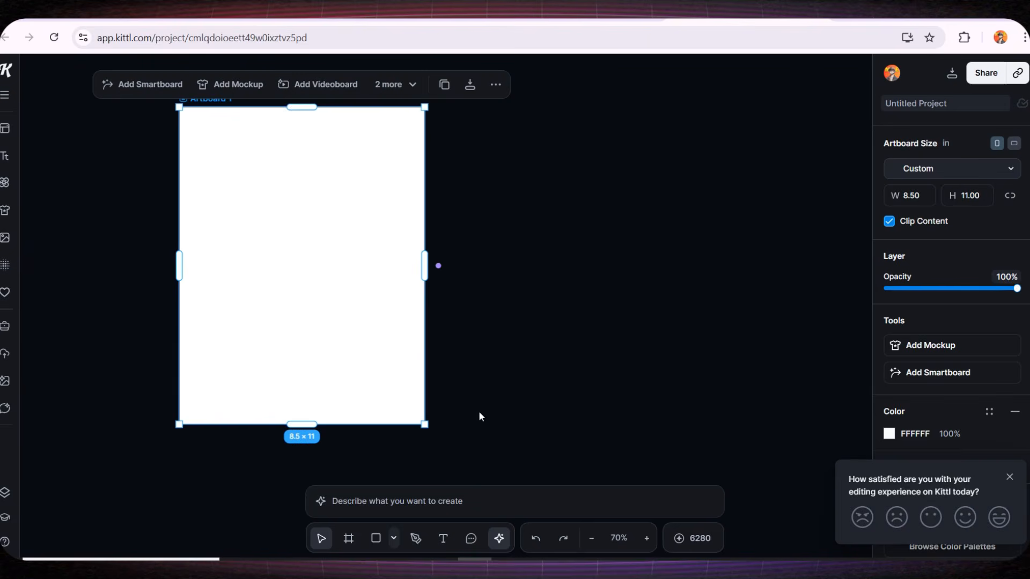
drag(480, 416, 461, 418)
click(365, 499)
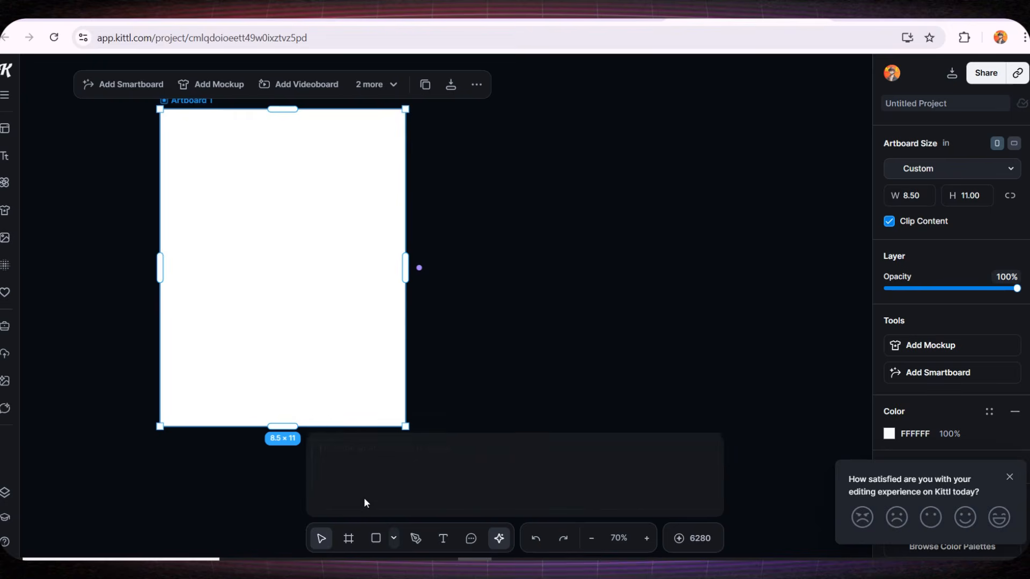
key(ctrl+v)
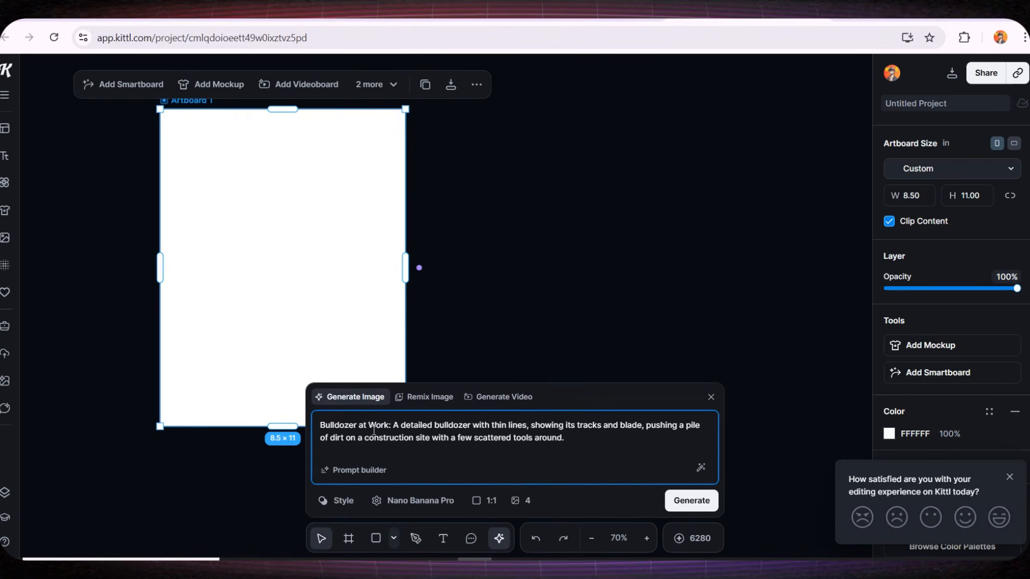
Enhance the pasted bulldozer prompt with the AI prompt enhancer
drag(318, 421, 580, 437)
click(581, 442)
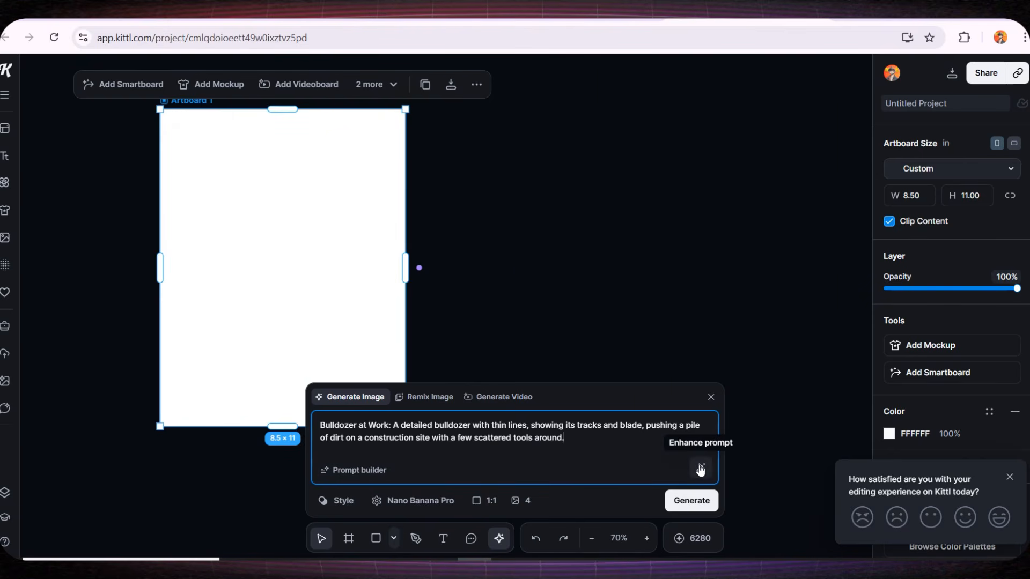
click(701, 469)
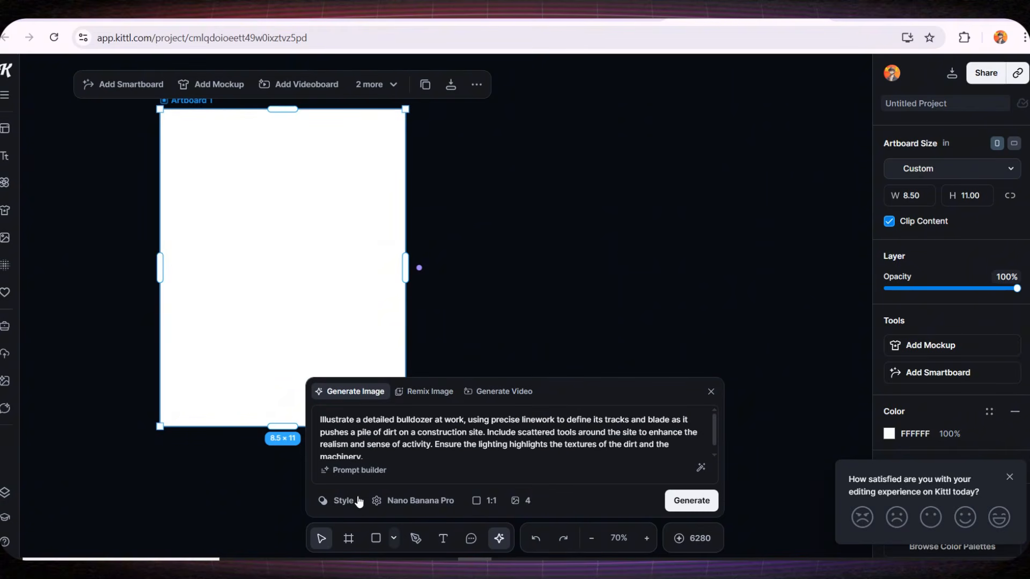
Browse the available image styles and generation models, keeping Nano Banana Pro
click(330, 501)
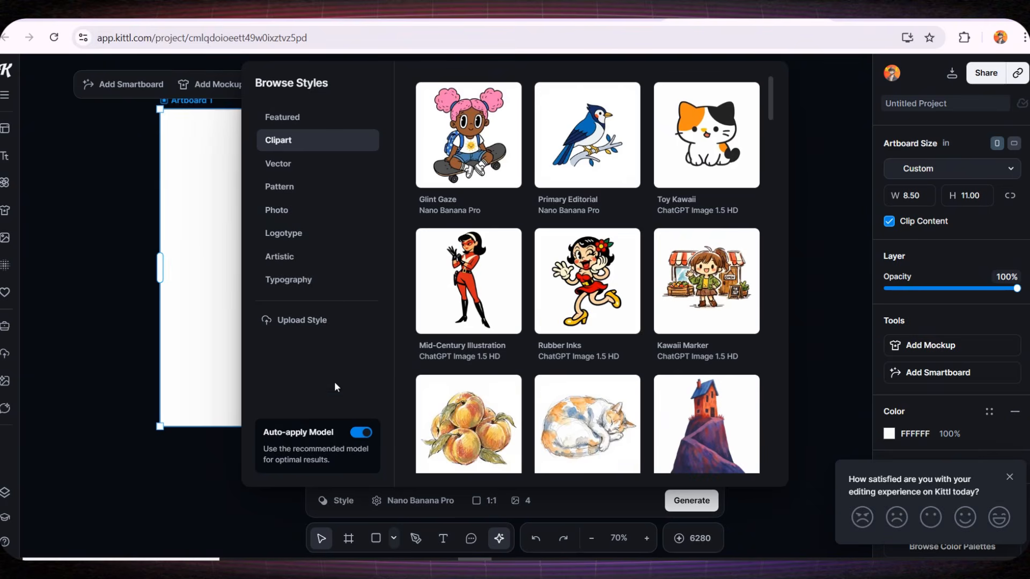
scroll(546, 305, down, 10)
scroll(547, 305, down, 10)
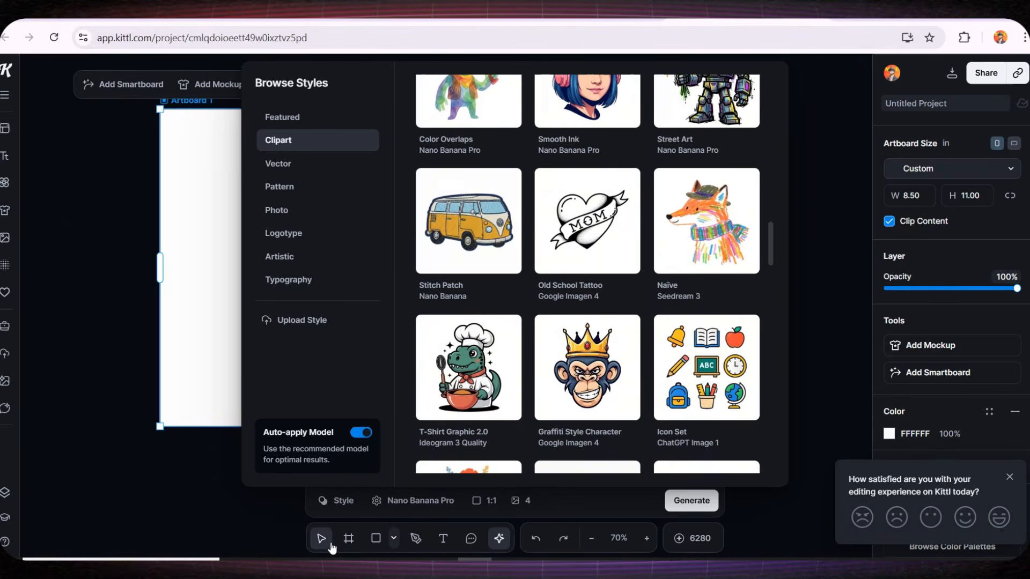
click(416, 501)
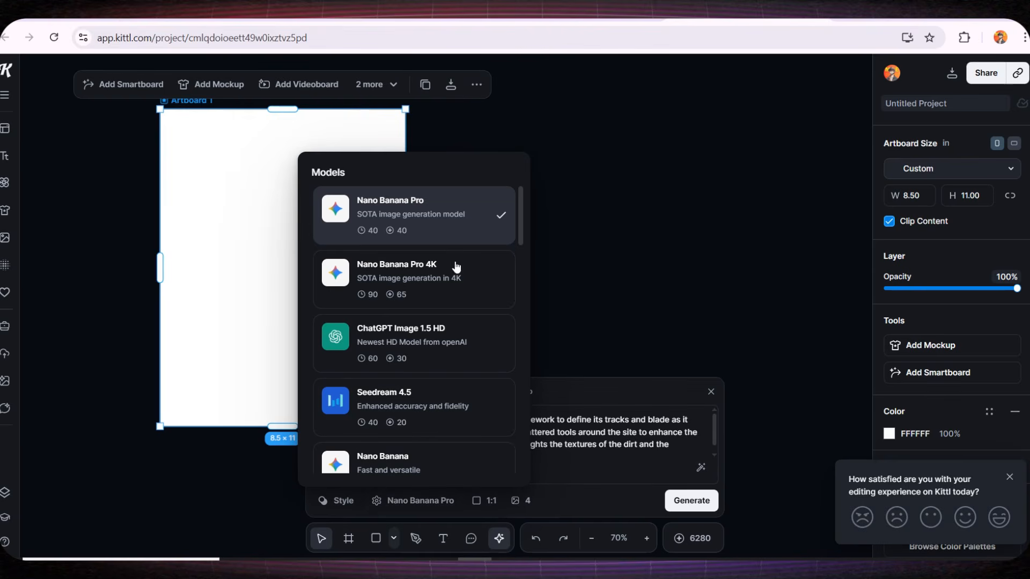
click(426, 212)
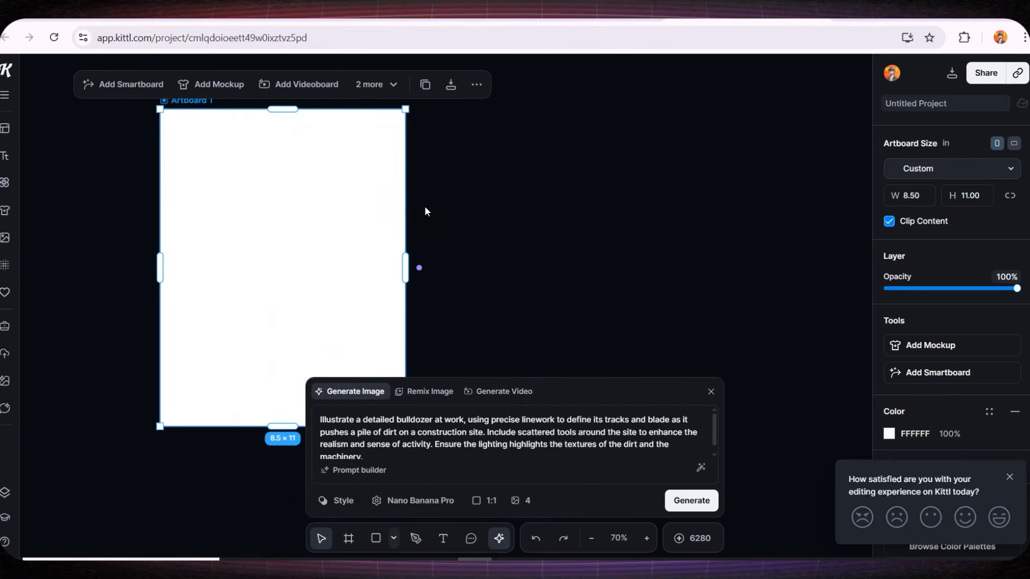
Set the image generation to a 2:3 aspect ratio with 4 images and generate the bulldozer pages
click(484, 500)
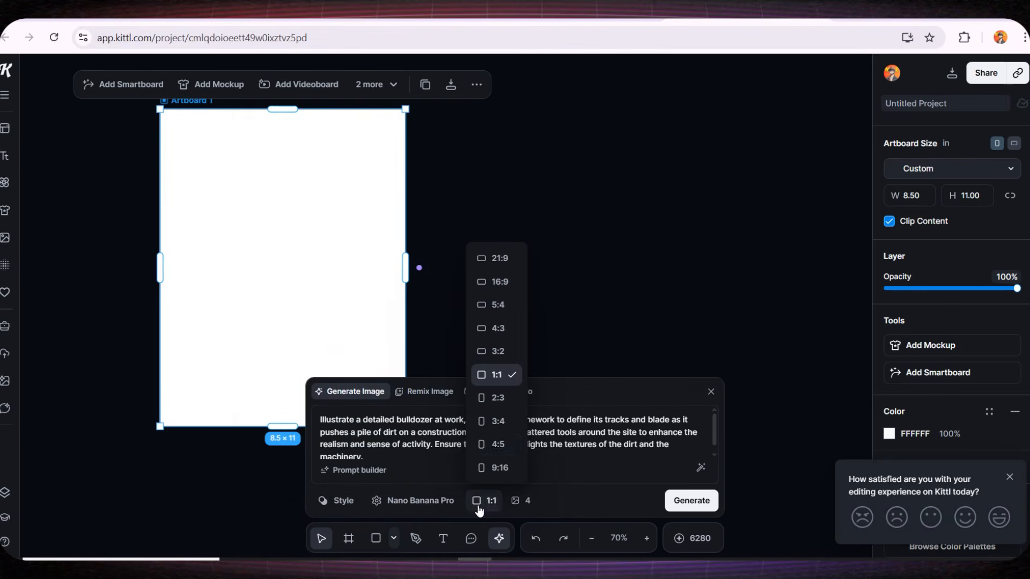
click(496, 399)
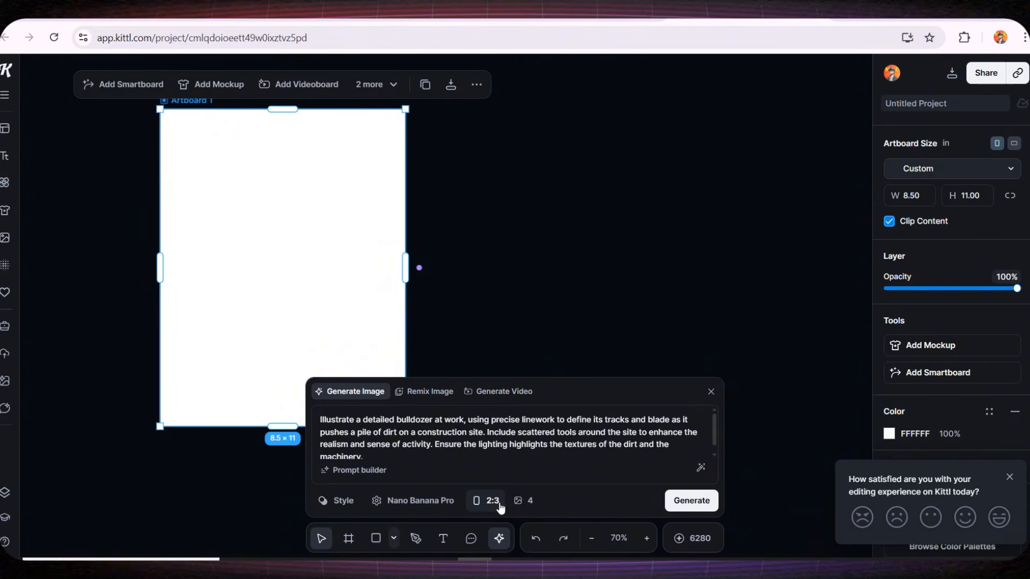
click(522, 502)
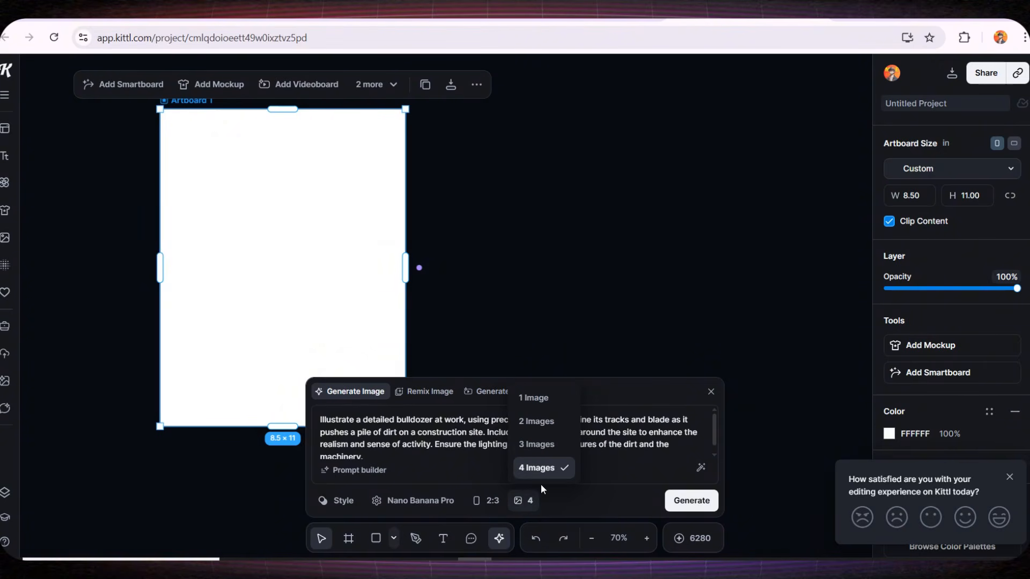
click(549, 470)
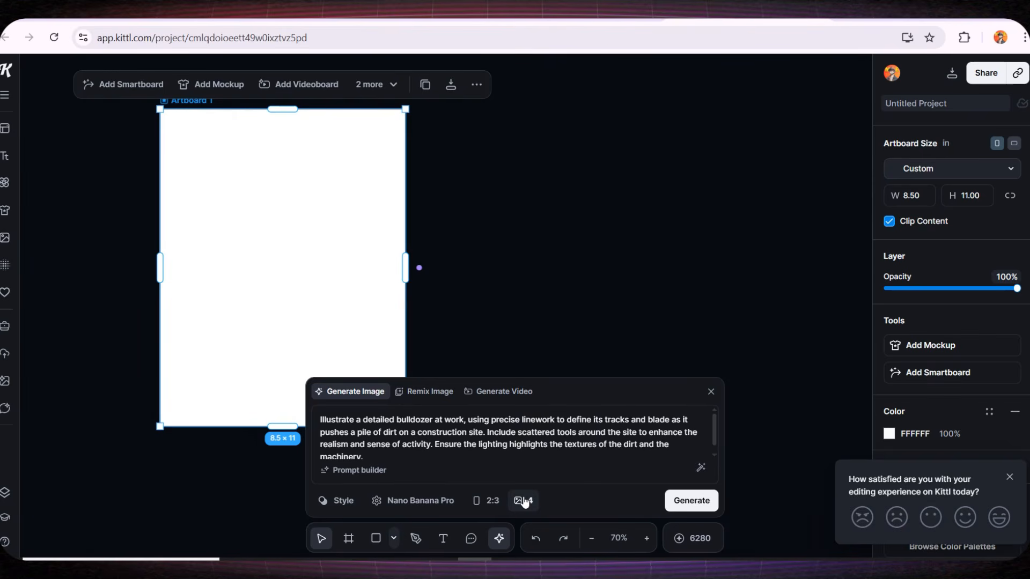
click(691, 501)
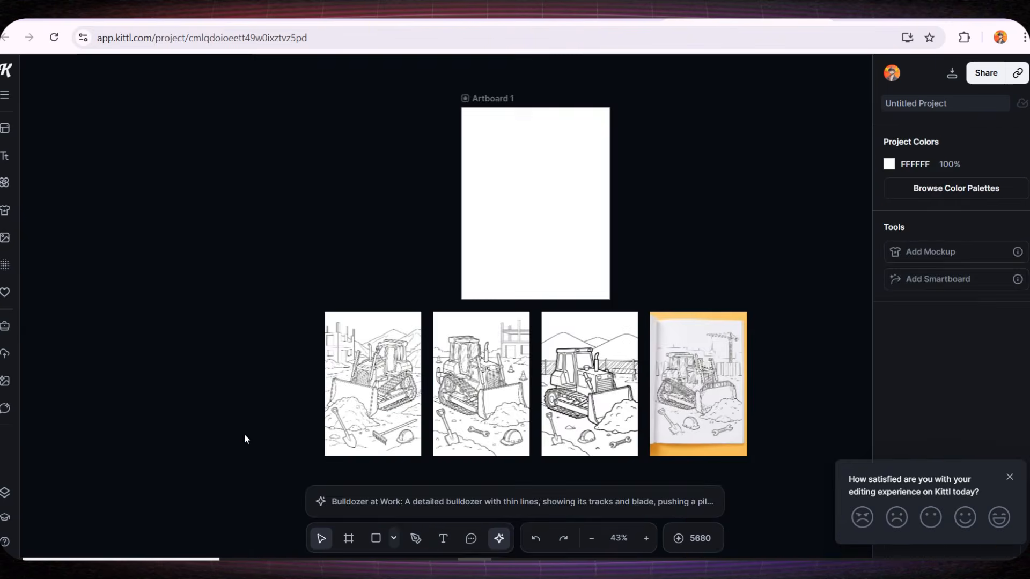
Delete the mockup and two bulldozer variations, keeping only the bold-outlined third image
scroll(239, 427, up, 10)
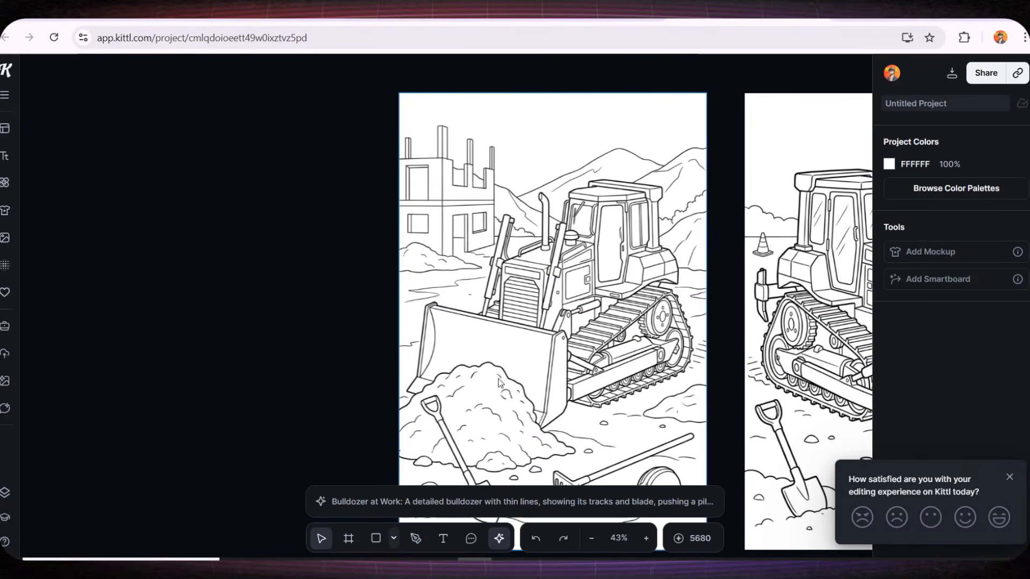
drag(557, 374, 389, 325)
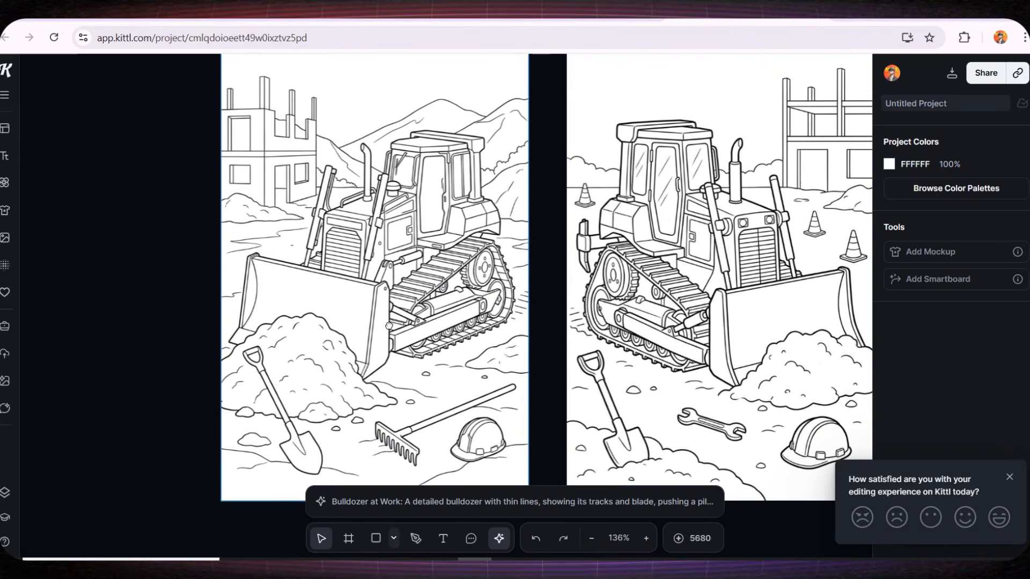
scroll(375, 262, right, 10)
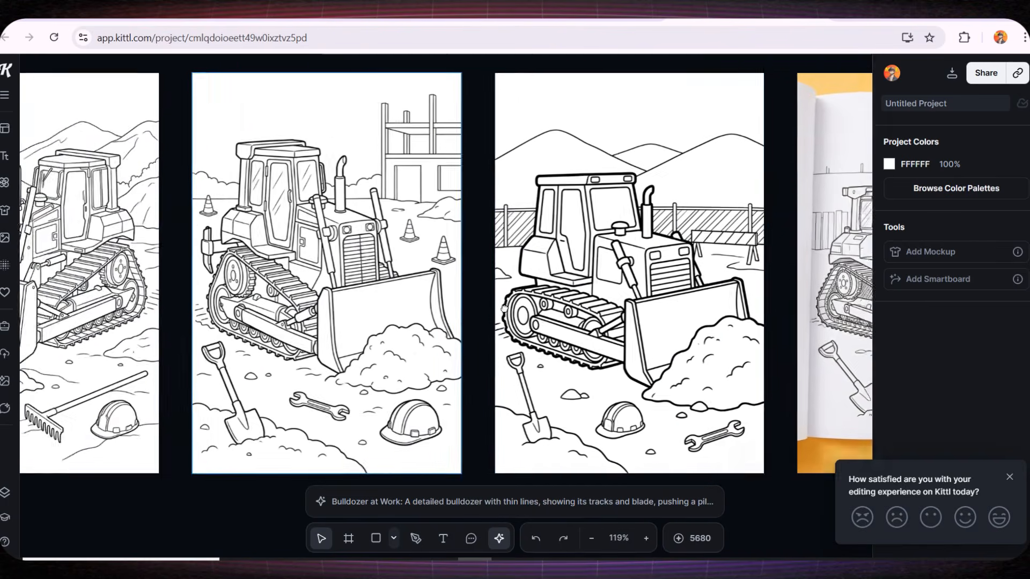
scroll(443, 317, down, 2)
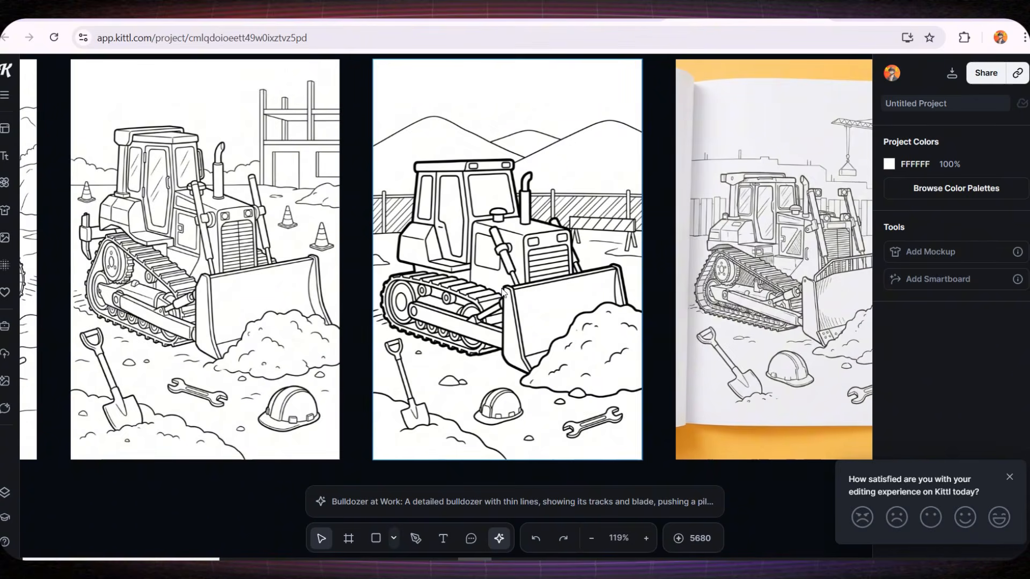
scroll(501, 293, down, 5)
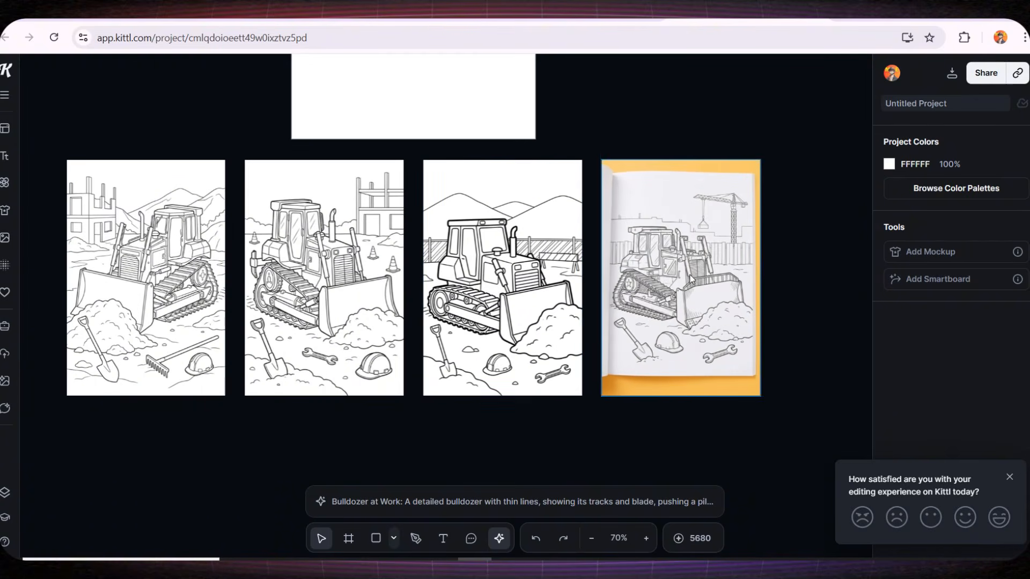
click(691, 277)
key(Delete)
click(300, 300)
key(Delete)
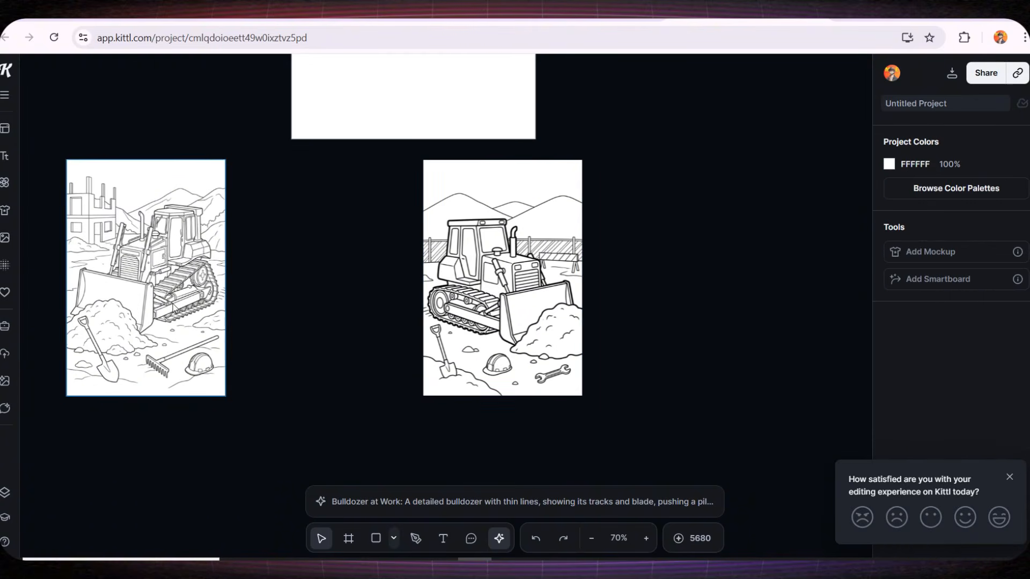
click(173, 307)
key(Delete)
Move the kept bulldozer image onto Artboard 1 and scale it to fill the 8.5 × 11 page
drag(527, 302, 462, 89)
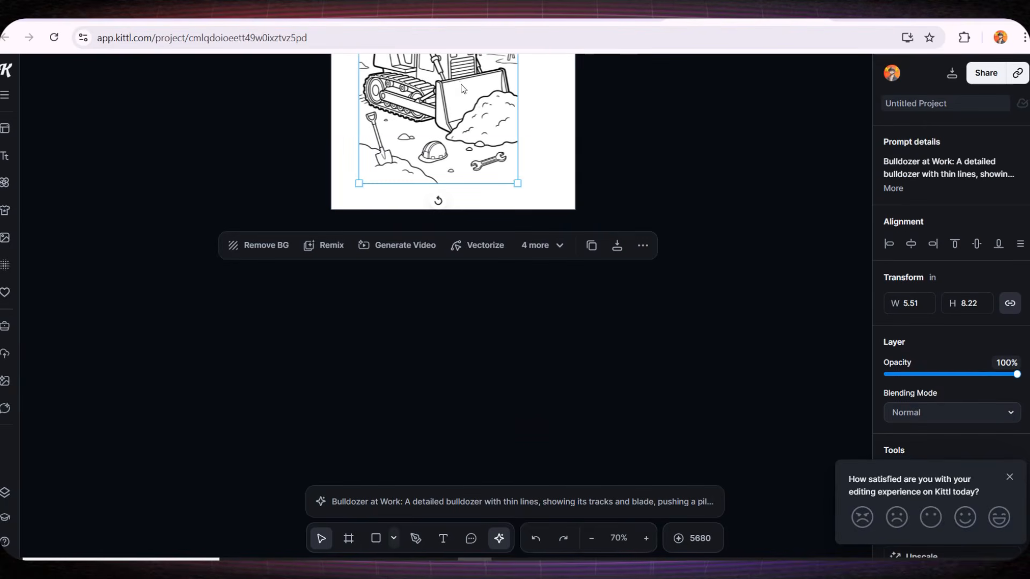
drag(453, 313, 444, 421)
scroll(445, 421, up, 1)
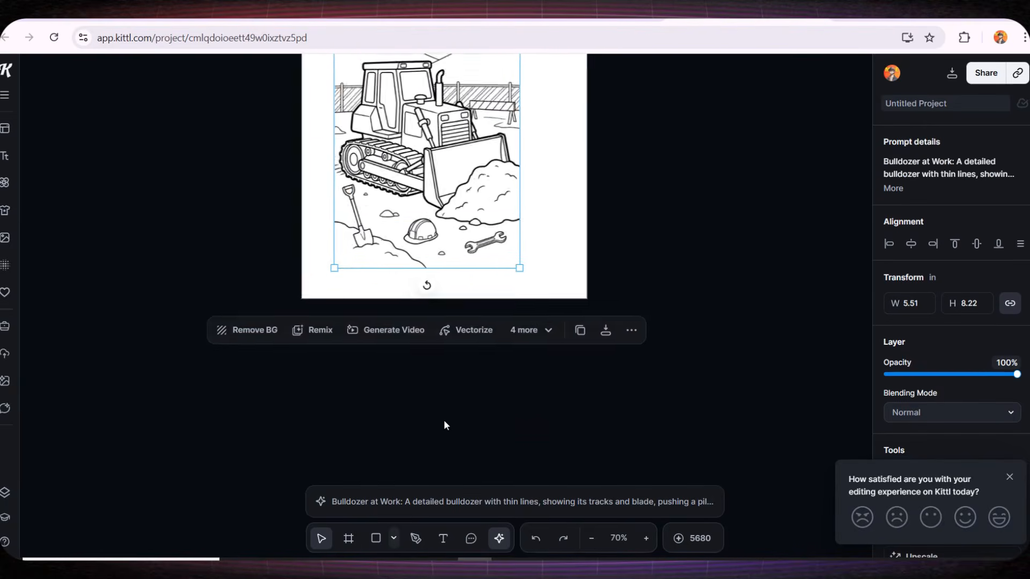
scroll(443, 420, down, 2)
drag(465, 373, 499, 422)
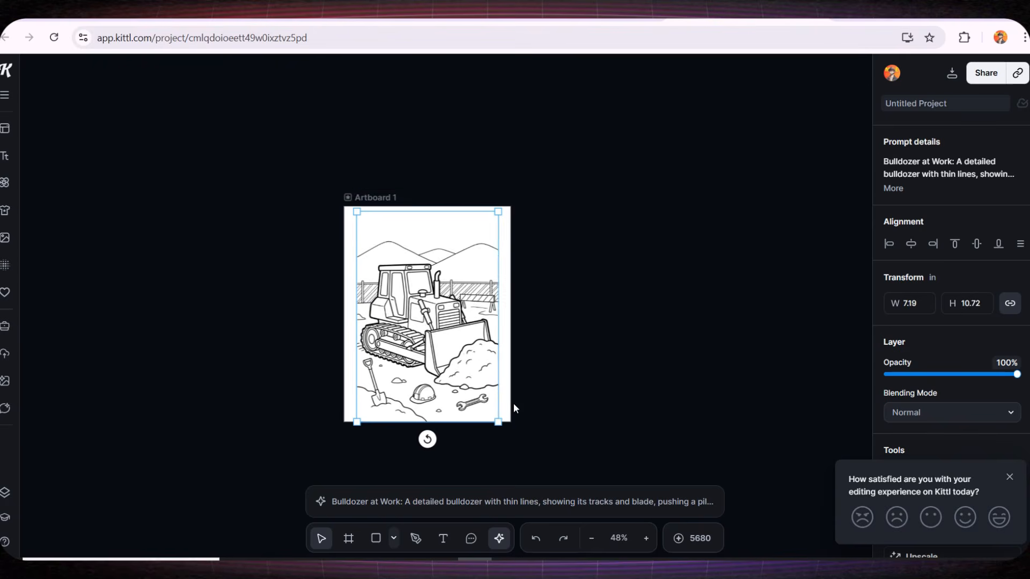
drag(498, 212, 510, 193)
drag(357, 193, 344, 173)
click(592, 326)
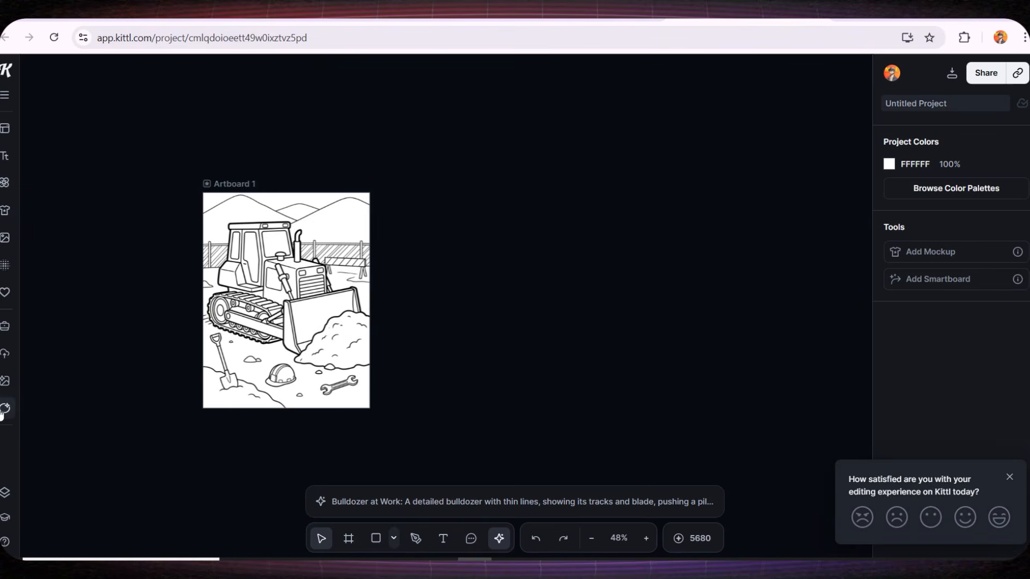
Copy the second prompt, 'Excavator Digging', from the AI Chat reply and close the chat
click(5, 409)
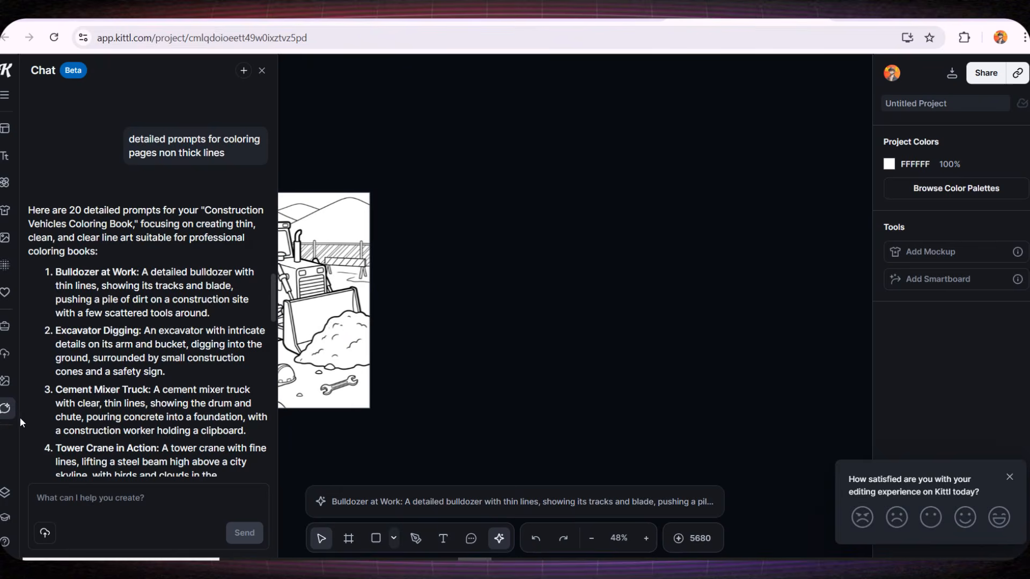
drag(62, 331, 184, 378)
key(ctrl+c)
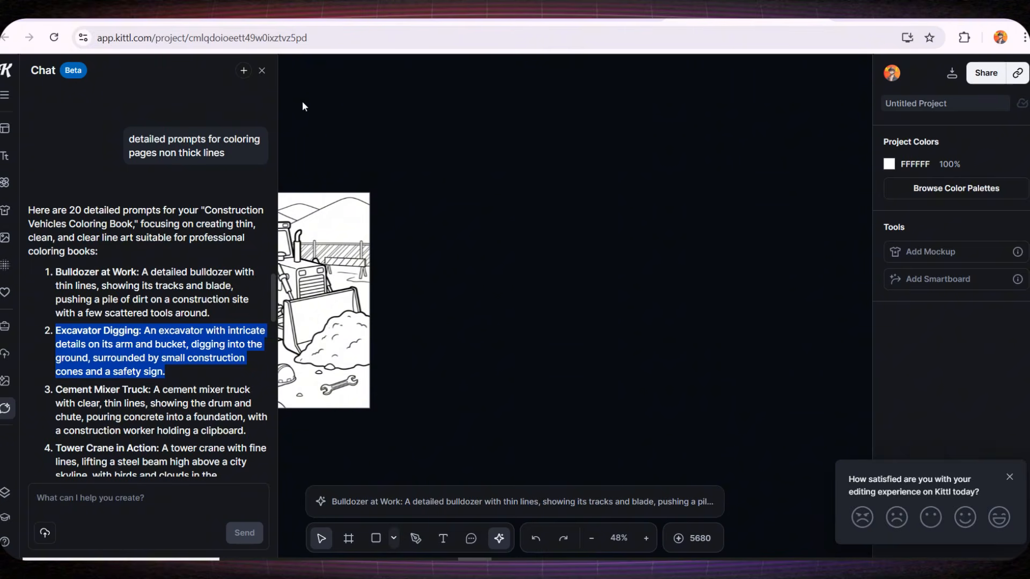
click(262, 70)
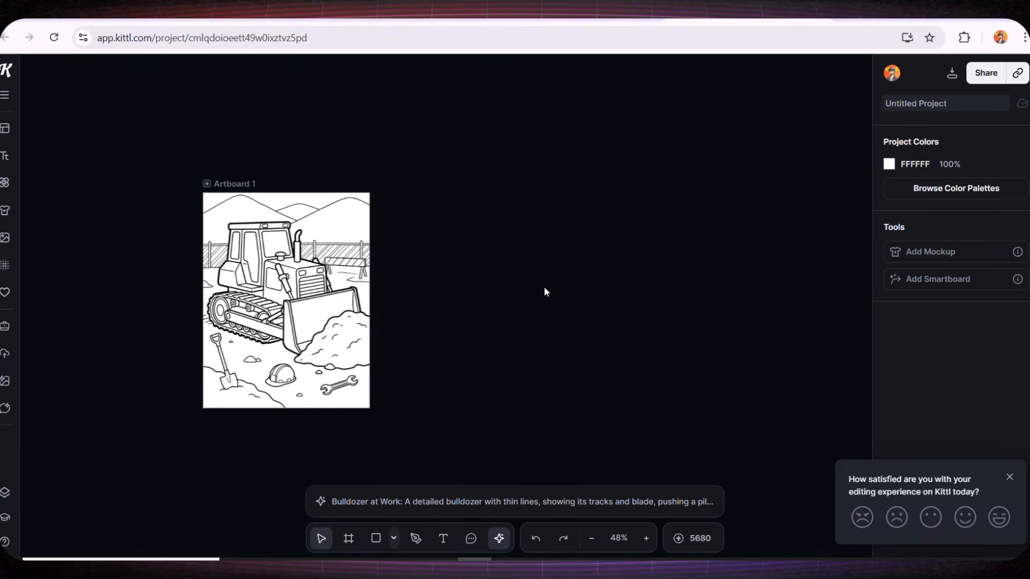
Connect Artboard 1 to a new AI Image smartboard
click(240, 184)
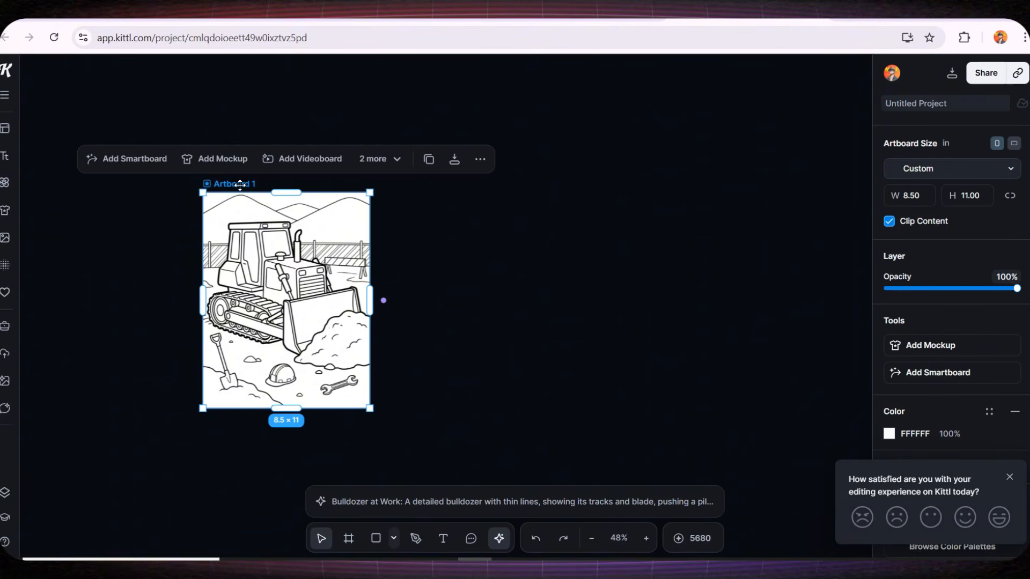
click(384, 301)
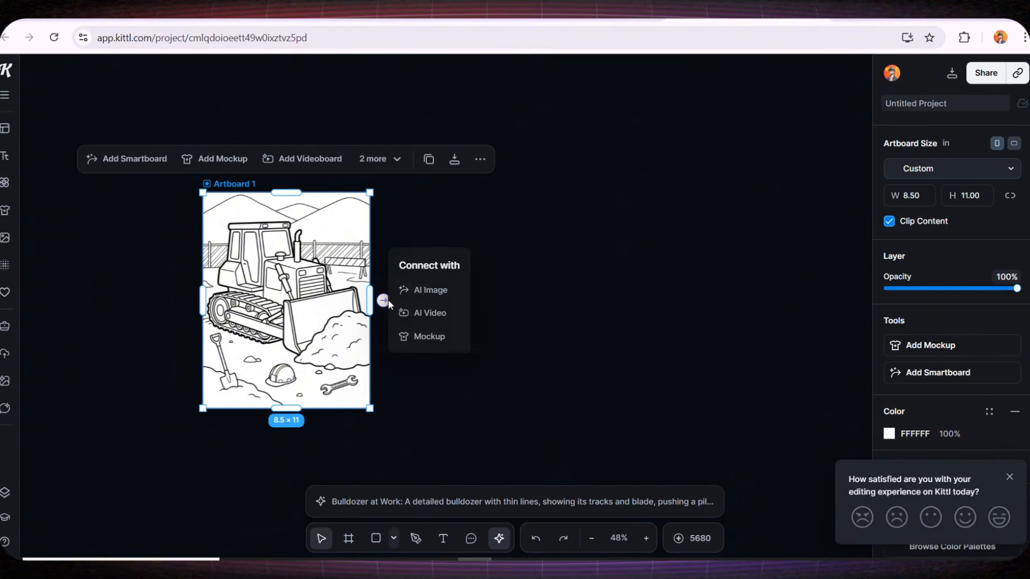
click(431, 290)
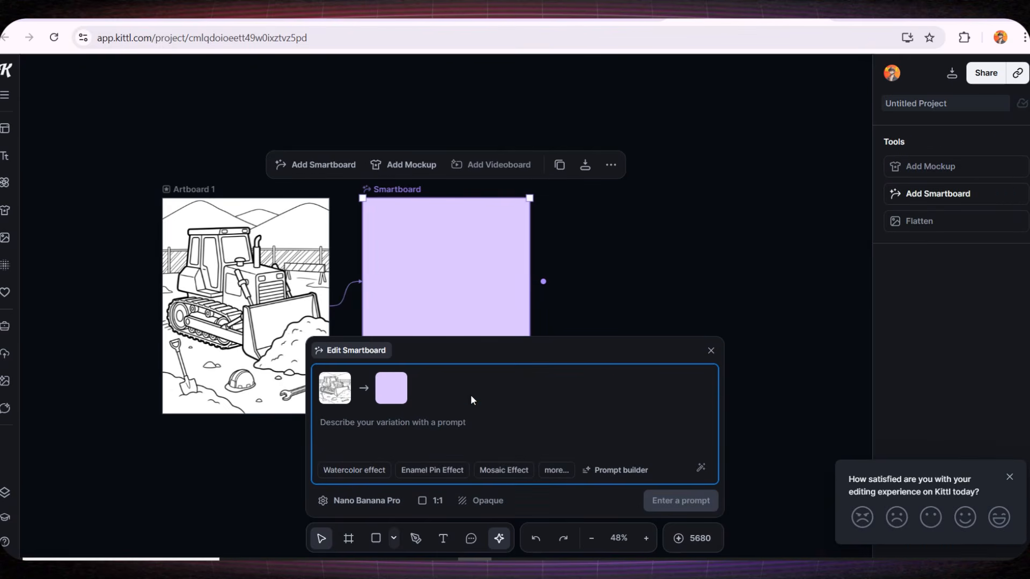
Paste the excavator prompt ending in 'coloring book for kids', set the aspect ratio to 2:3, and generate
key(ctrl+v)
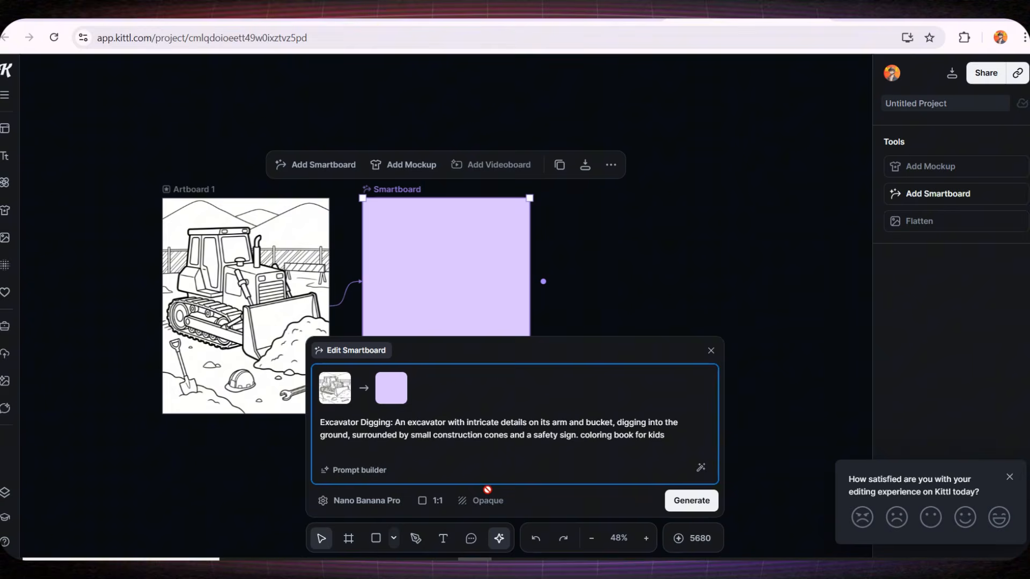
click(433, 501)
click(433, 501)
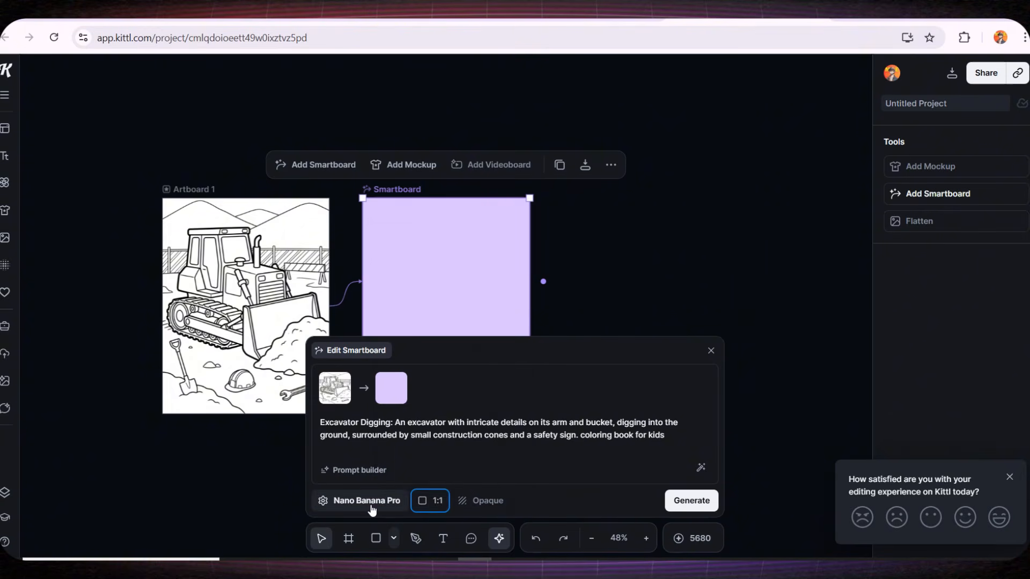
click(372, 507)
click(422, 501)
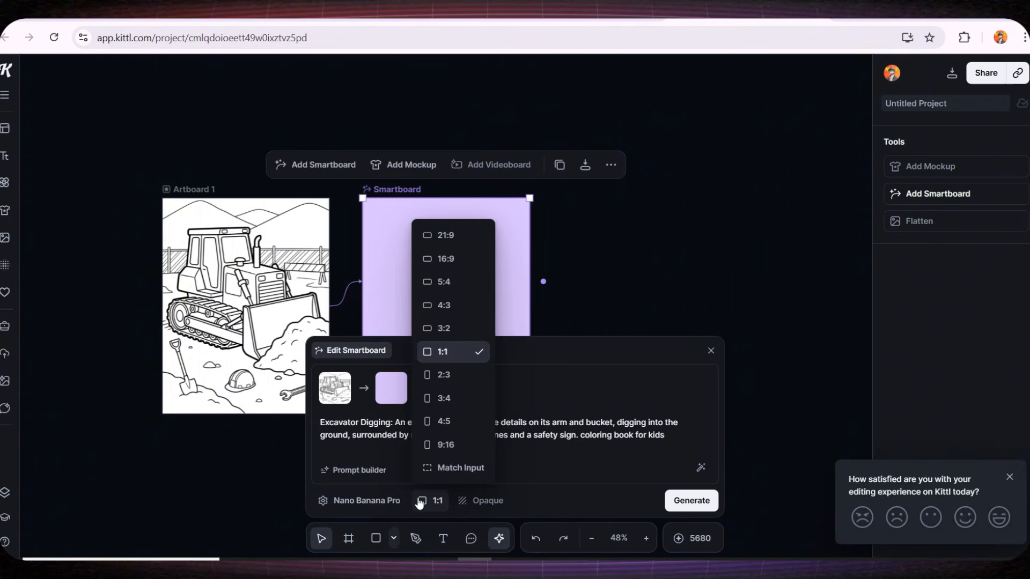
click(449, 389)
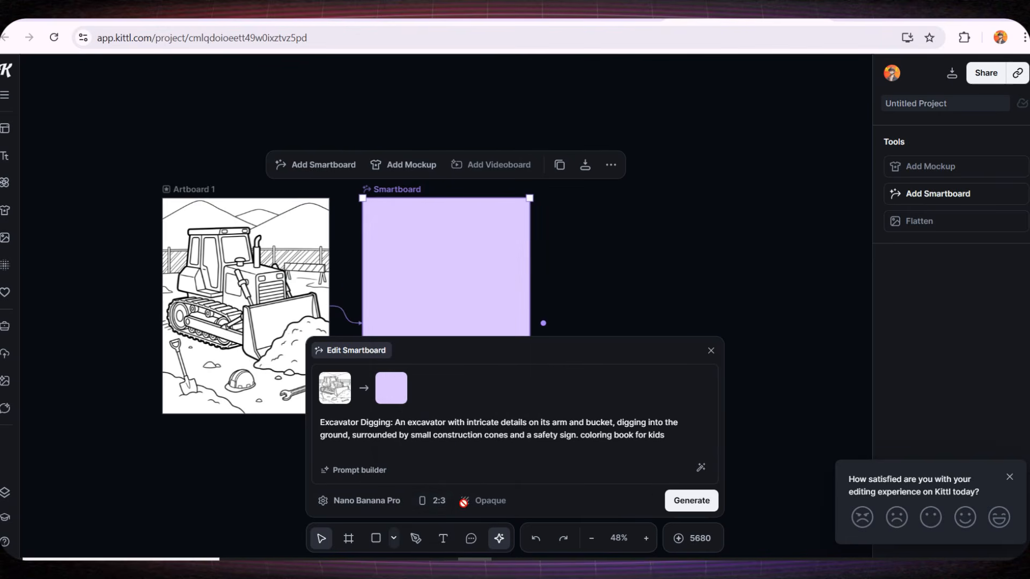
click(692, 500)
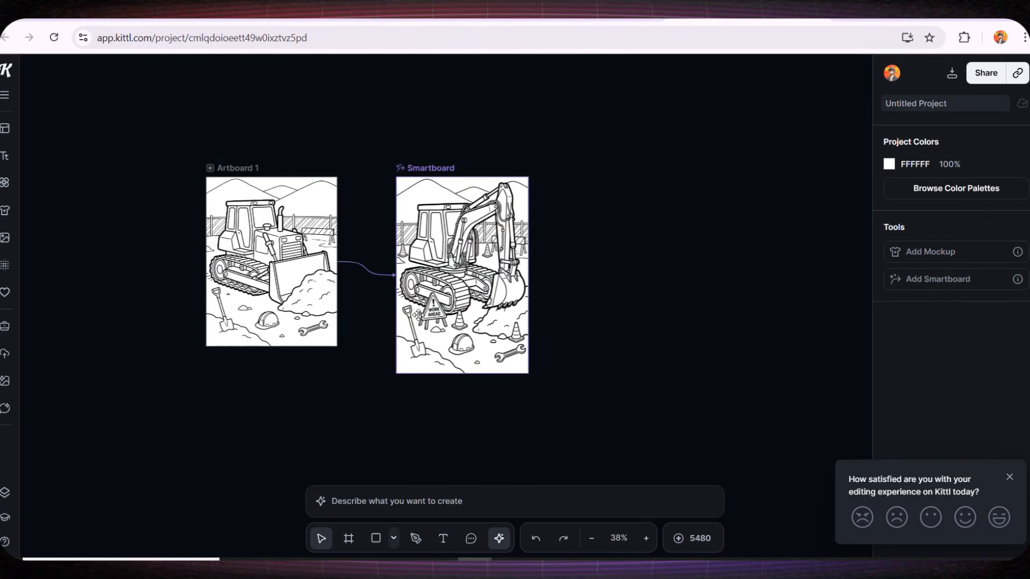
Inspect the generated excavator coloring page beside the bulldozer artboard
scroll(413, 316, up, 5)
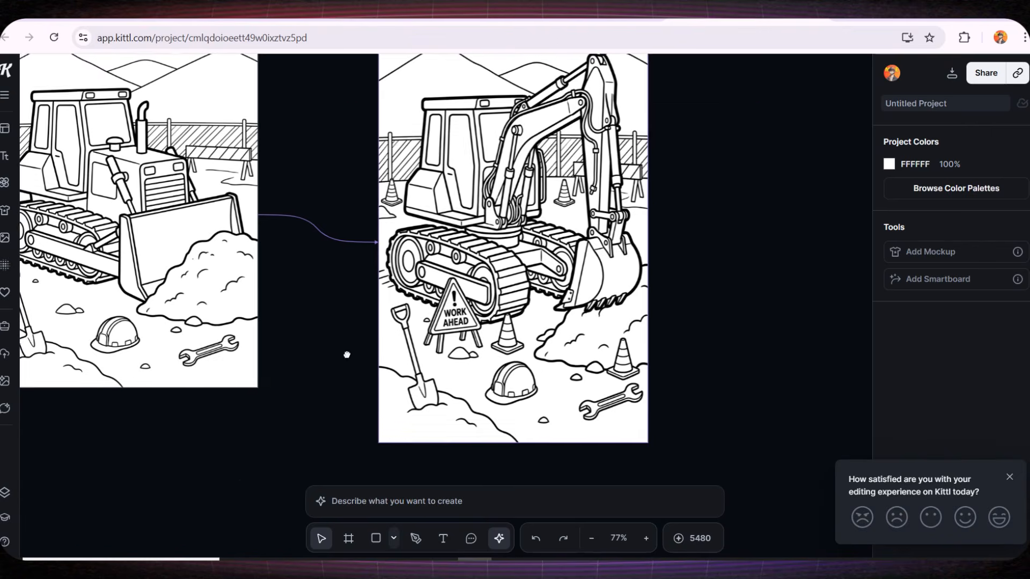
drag(347, 351, 451, 414)
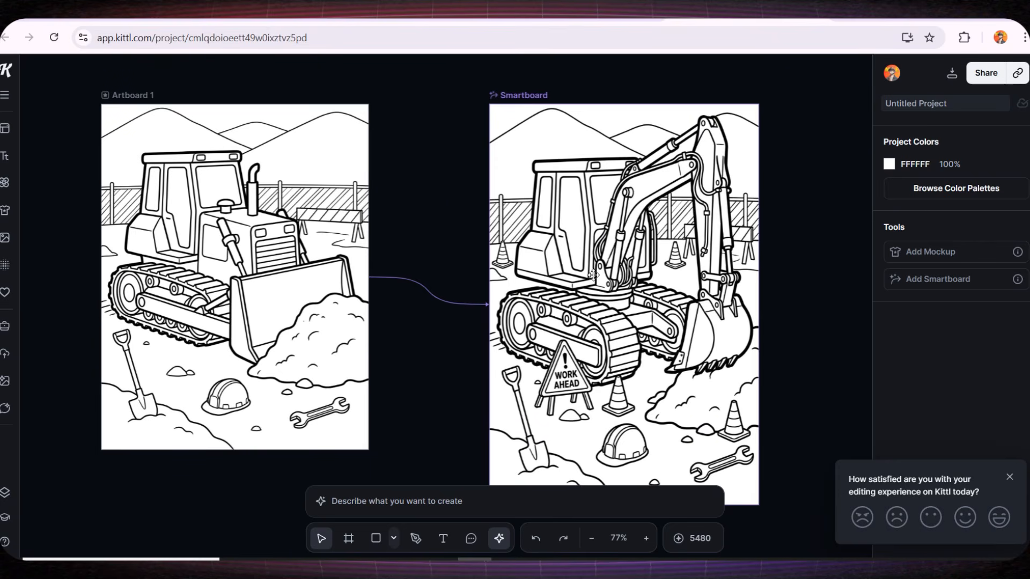
drag(675, 402, 621, 357)
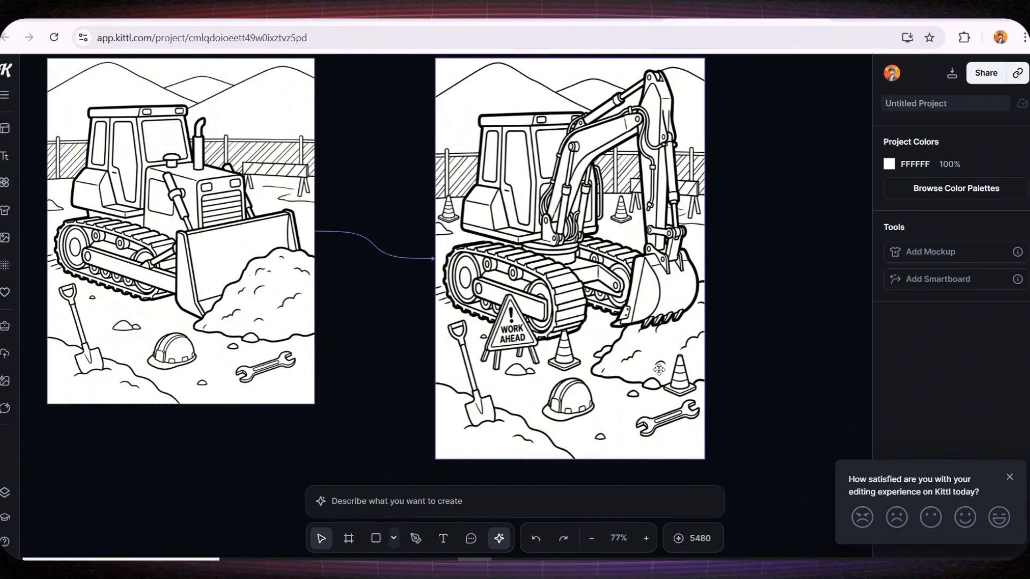
Add a blank portrait Artboard 3 to the right of the excavator smartboard
scroll(471, 352, up, 3)
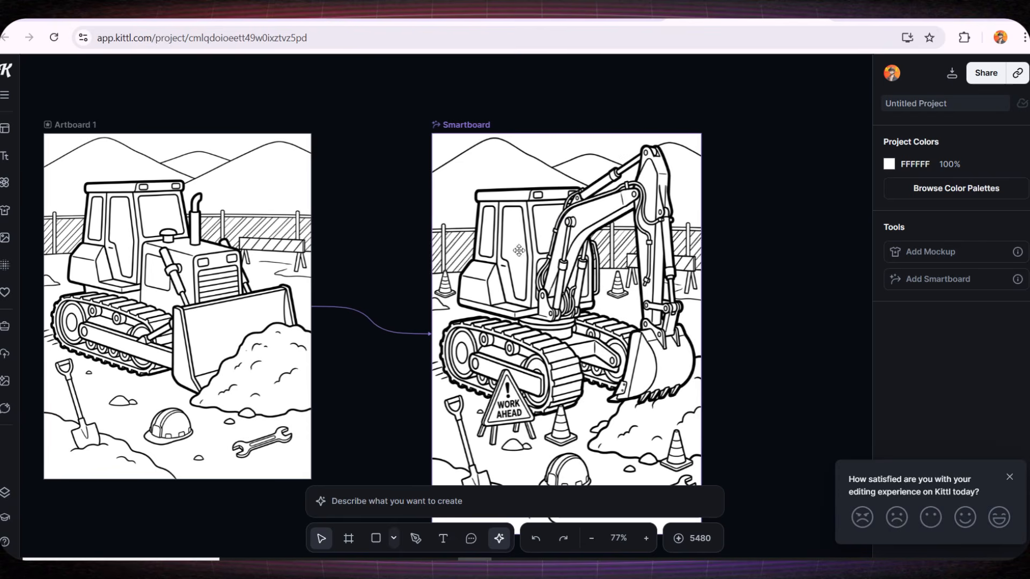
scroll(412, 318, down, 2)
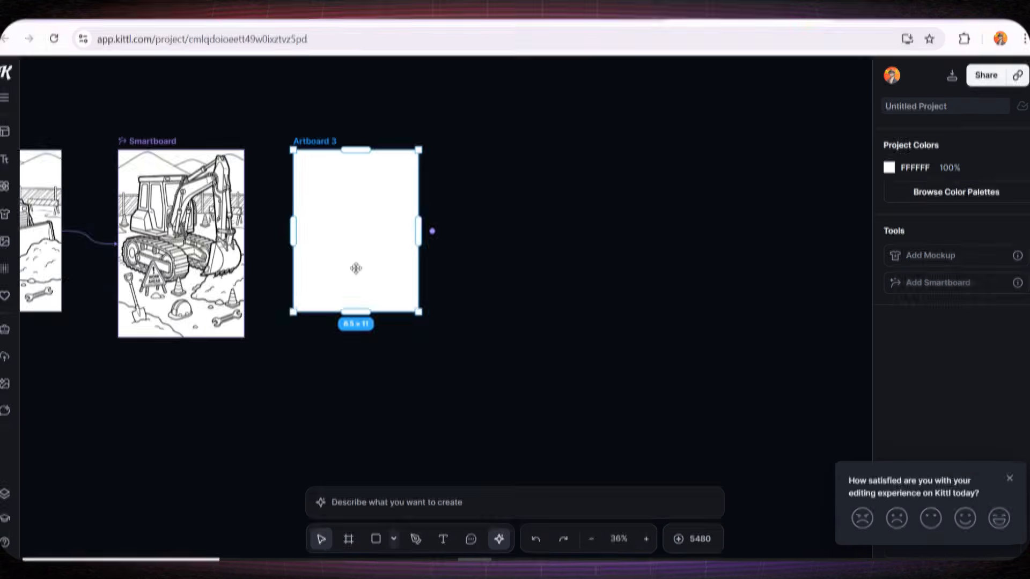
drag(357, 269, 413, 330)
click(489, 473)
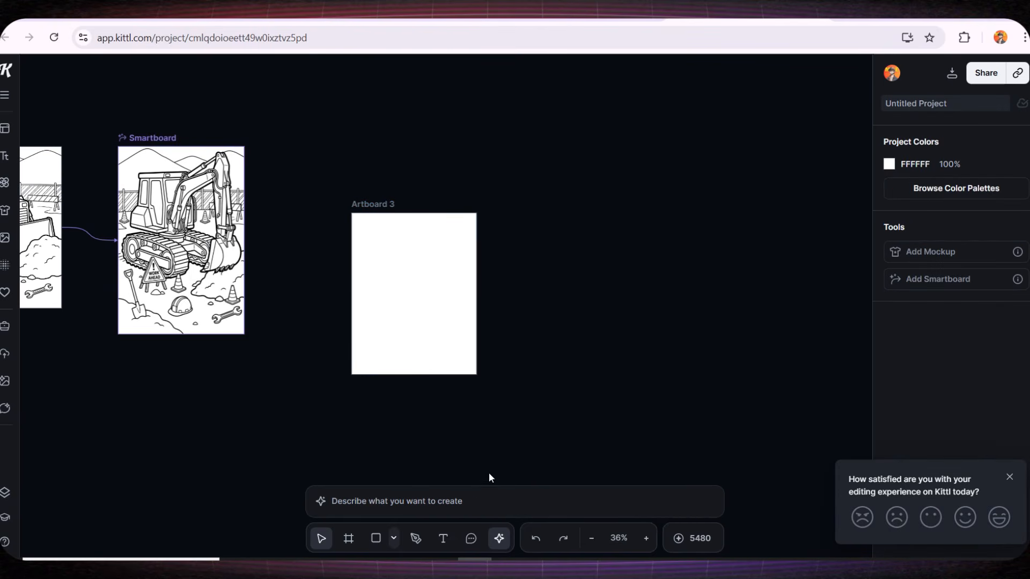
Paste the 'Excavator Digging' prompt into the image generator, set the aspect ratio to 2:3, and generate
click(434, 501)
key(ctrl+v)
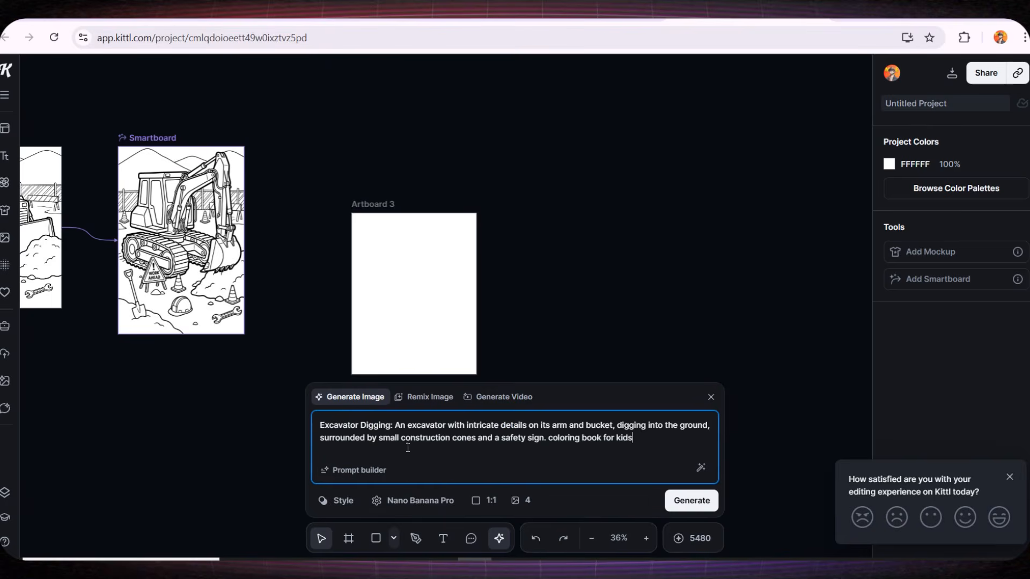
click(486, 501)
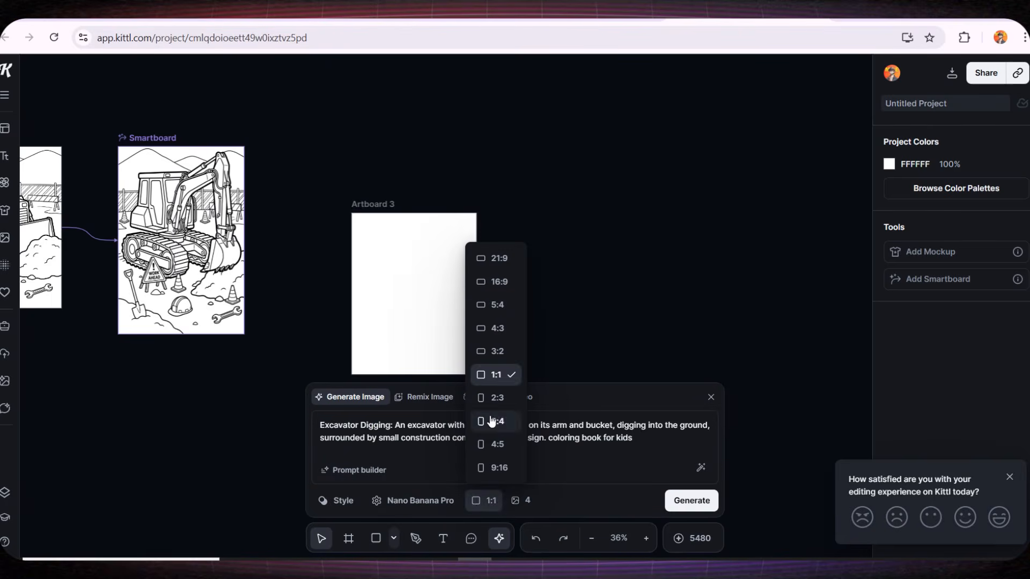
click(492, 400)
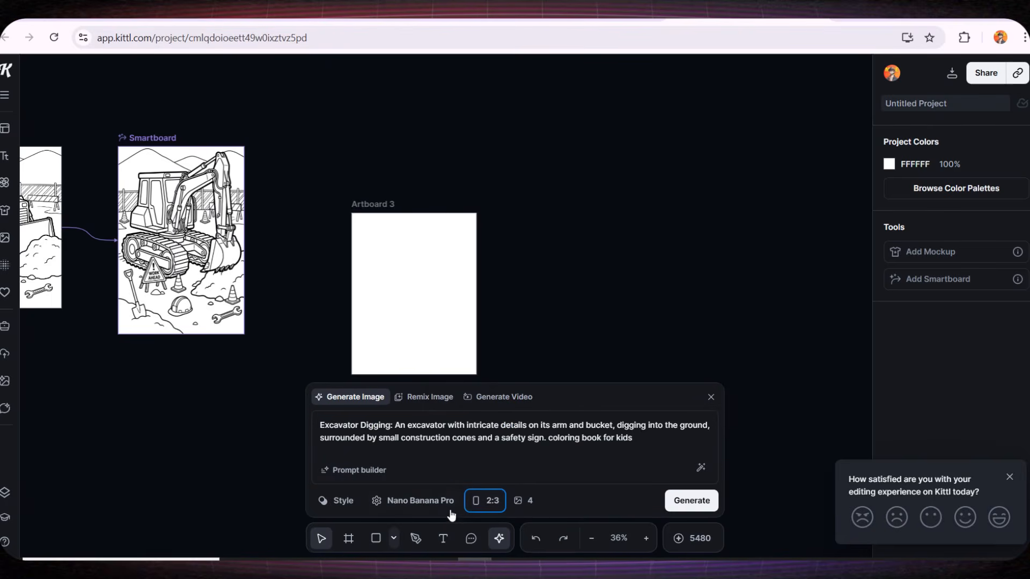
click(691, 500)
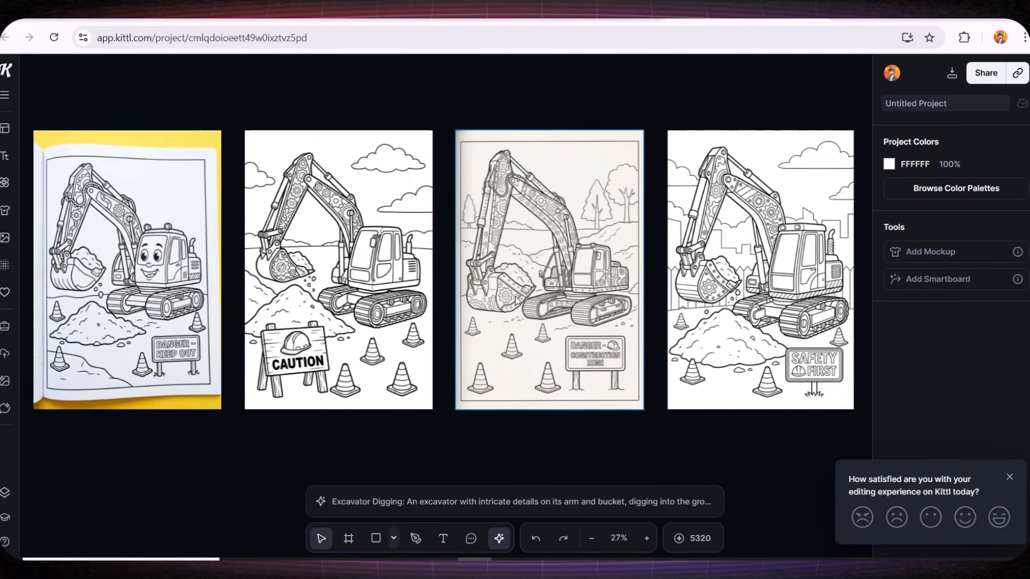
Compare the four generated excavator variations and place the 'Safety First' version into Artboard 3
scroll(515, 297, up, 1)
drag(584, 320, 458, 329)
scroll(399, 305, up, 1)
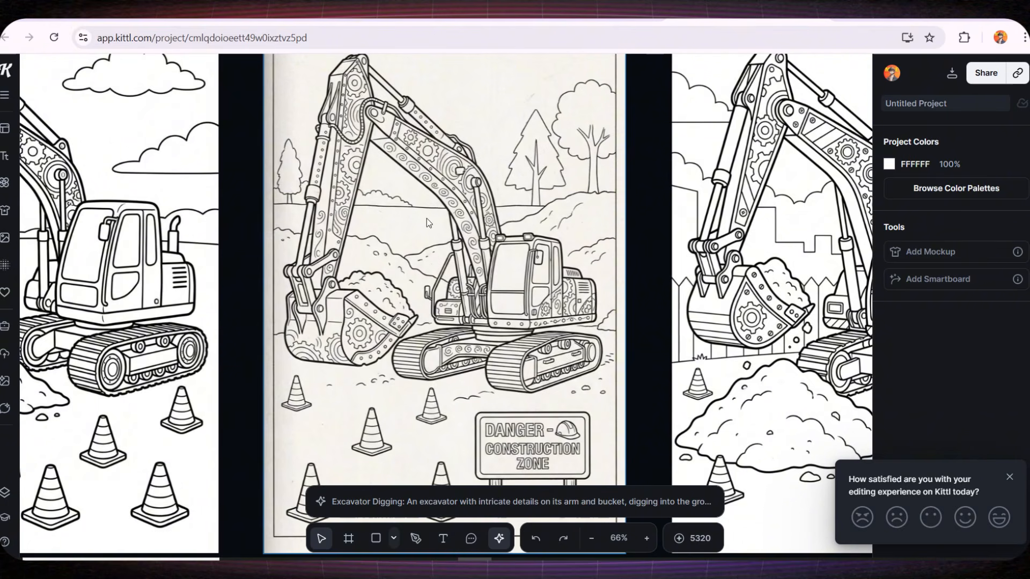
scroll(423, 230, down, 1)
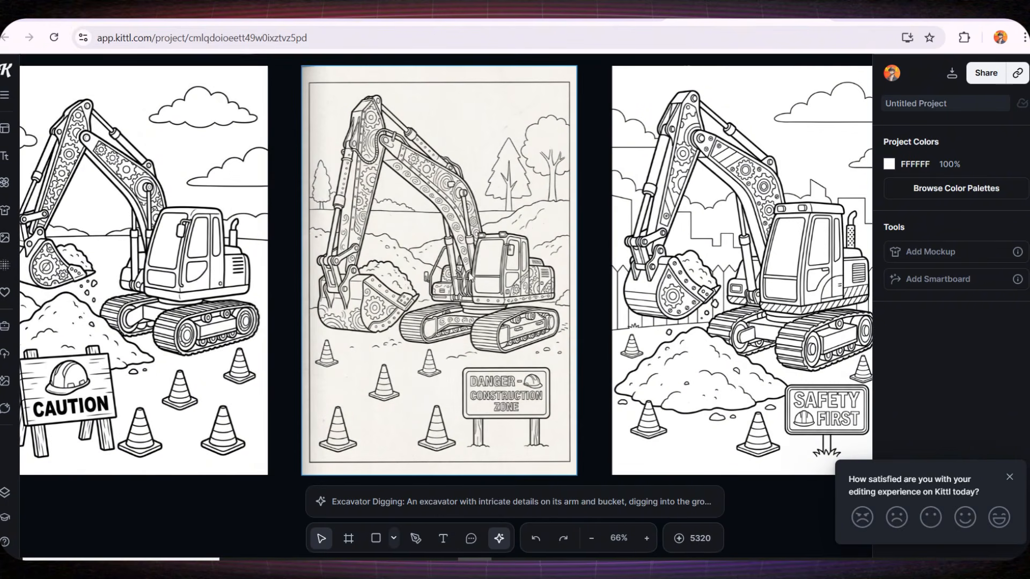
drag(575, 272, 236, 273)
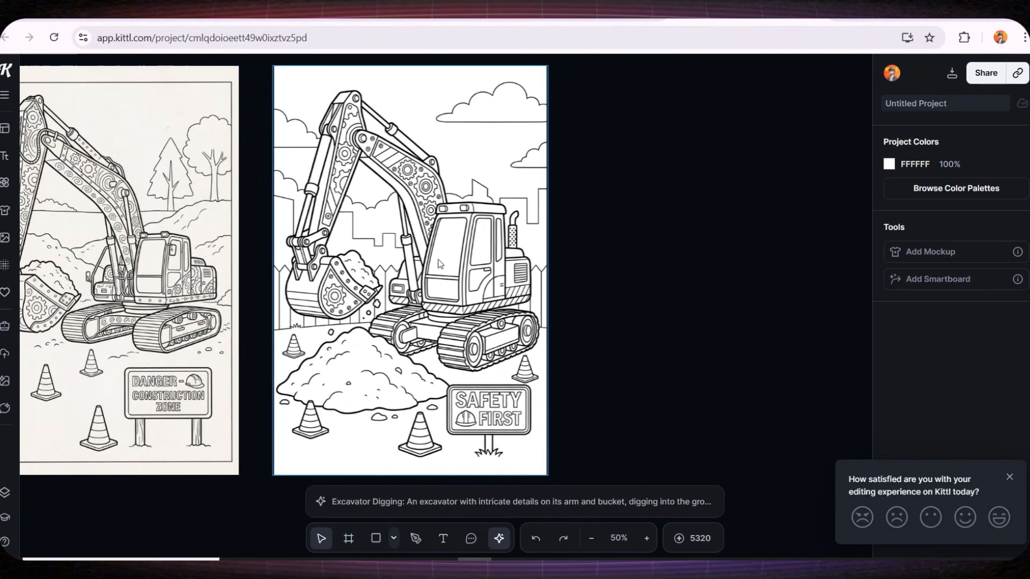
scroll(414, 236, down, 2)
click(260, 281)
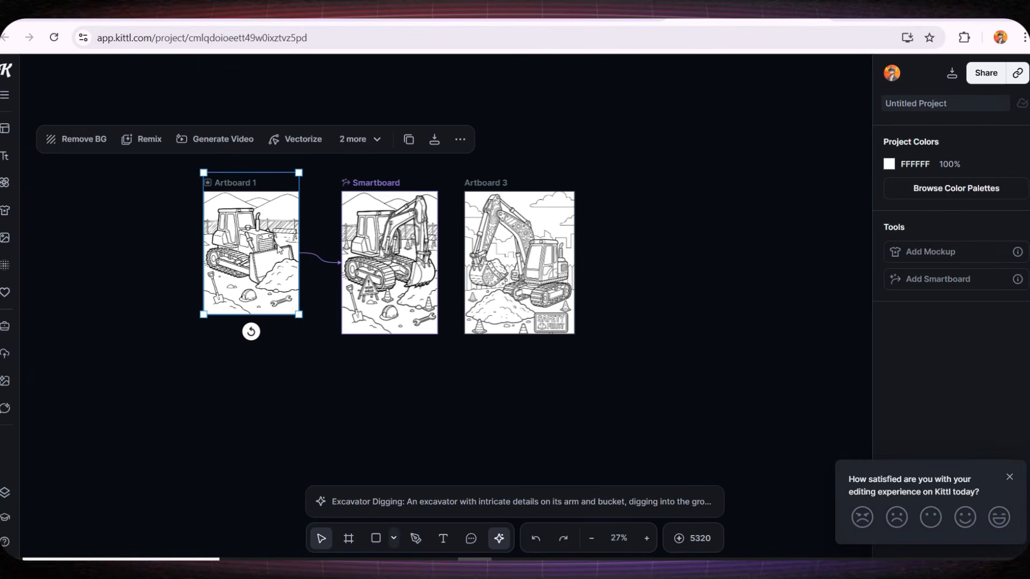
click(235, 183)
drag(299, 315, 307, 327)
click(106, 487)
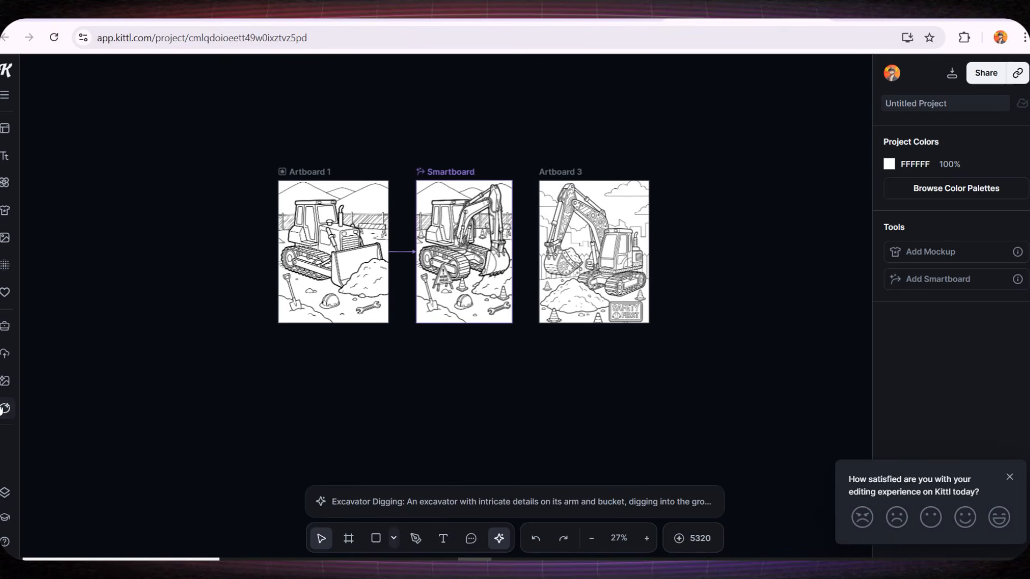
Open AI Chat, copy the third prompt, 'Cement Mixer Truck', and close the chat
click(4, 409)
drag(56, 321, 246, 362)
key(ctrl+c)
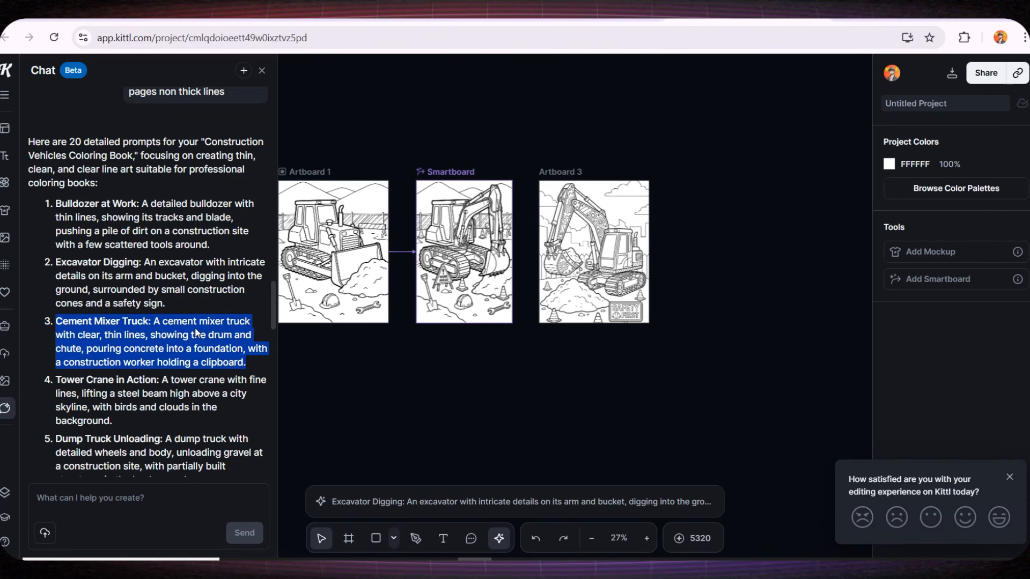
click(262, 70)
Connect Artboard 1 to a new AI smartboard placed below the row of pages
click(304, 170)
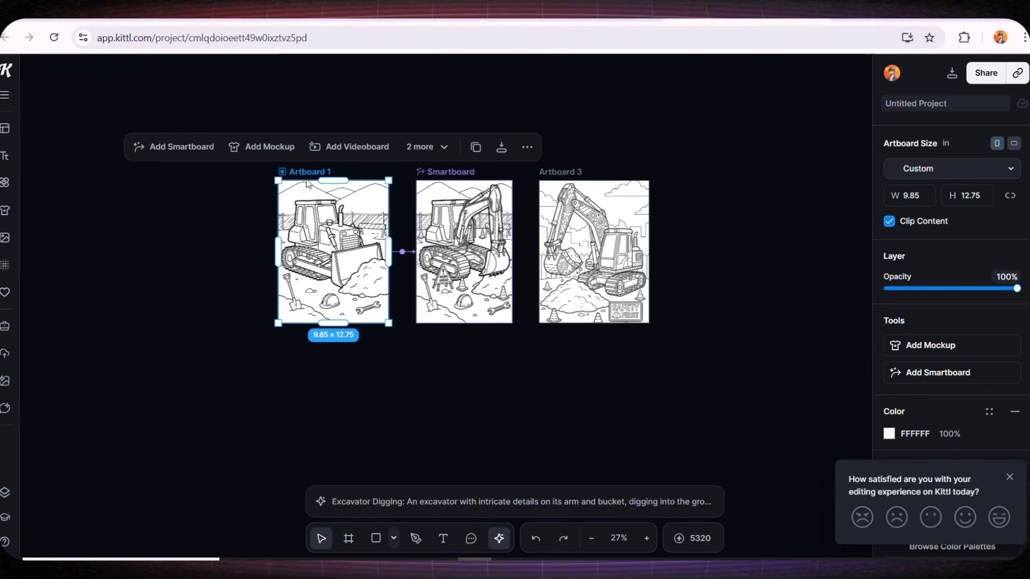
click(403, 256)
click(432, 239)
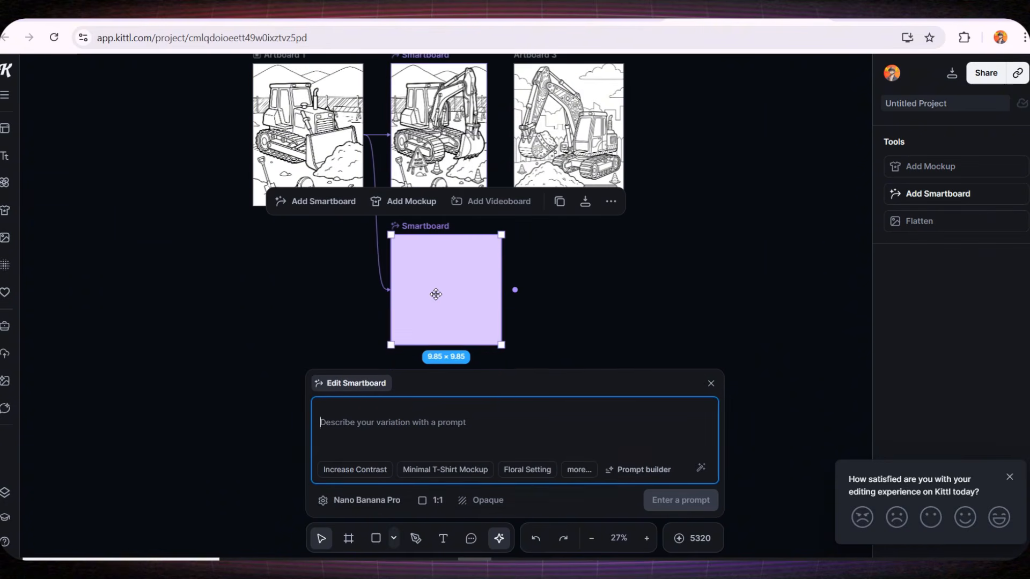
Paste the 'Cement Mixer Truck' prompt into the smartboard, set the aspect ratio to 2:3, and generate
key(ctrl+v)
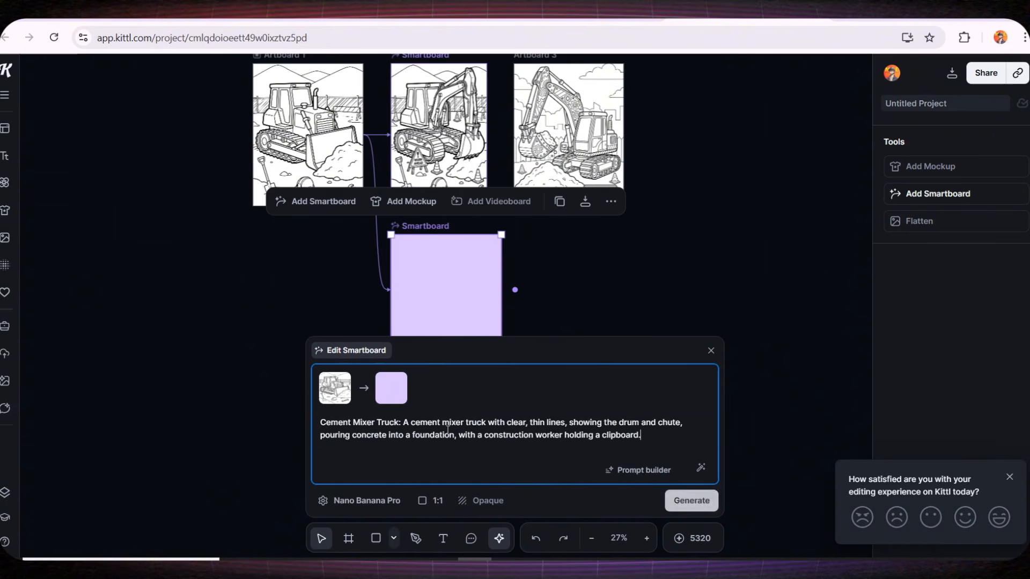
click(435, 501)
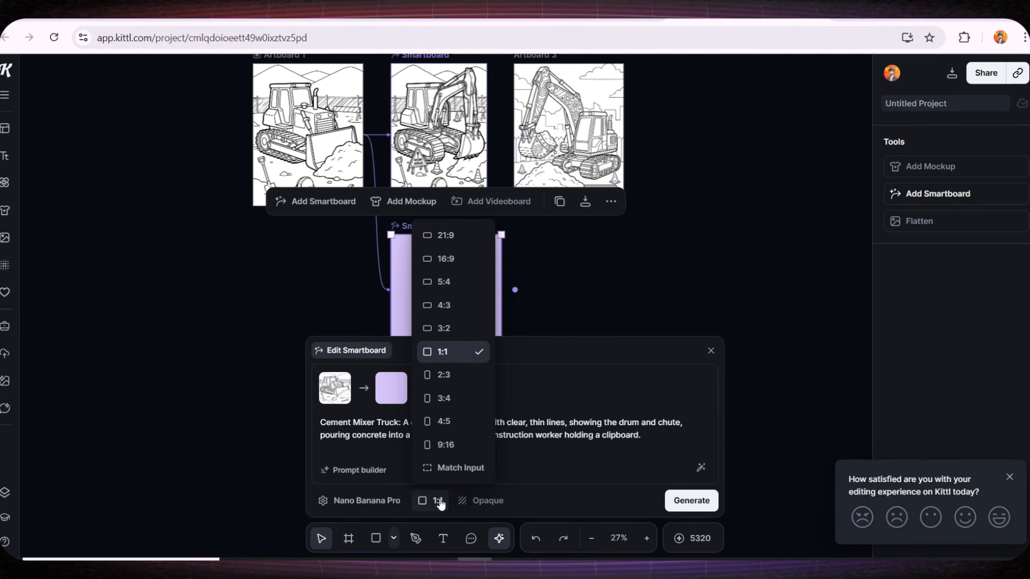
click(457, 377)
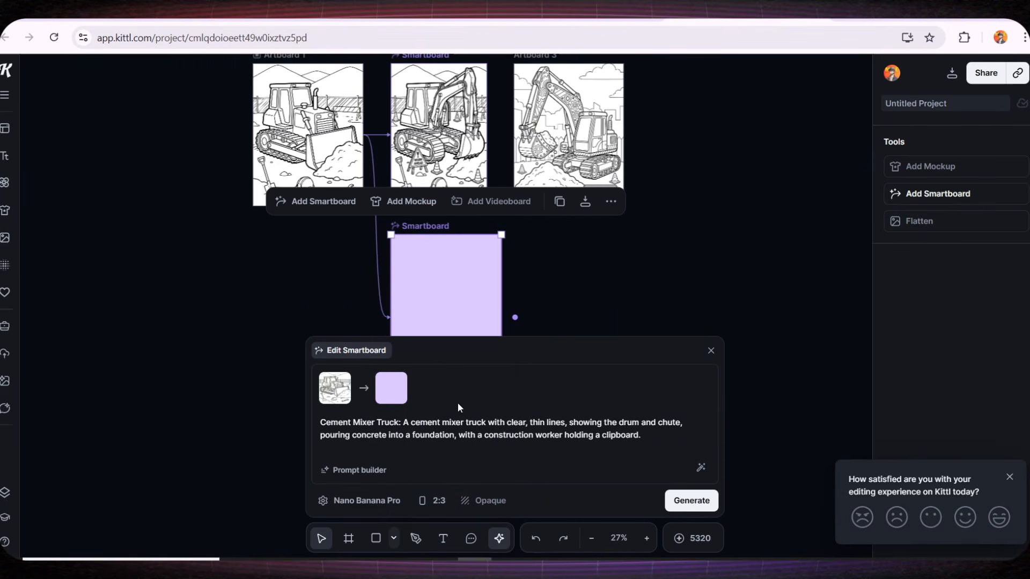
click(680, 503)
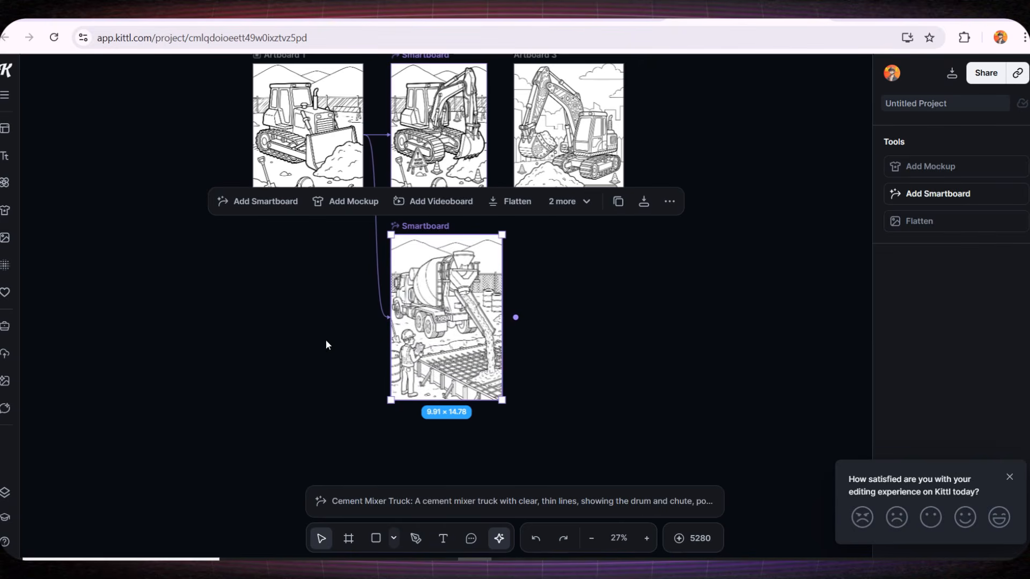
Inspect the generated cement mixer coloring page up close
scroll(308, 324, up, 5)
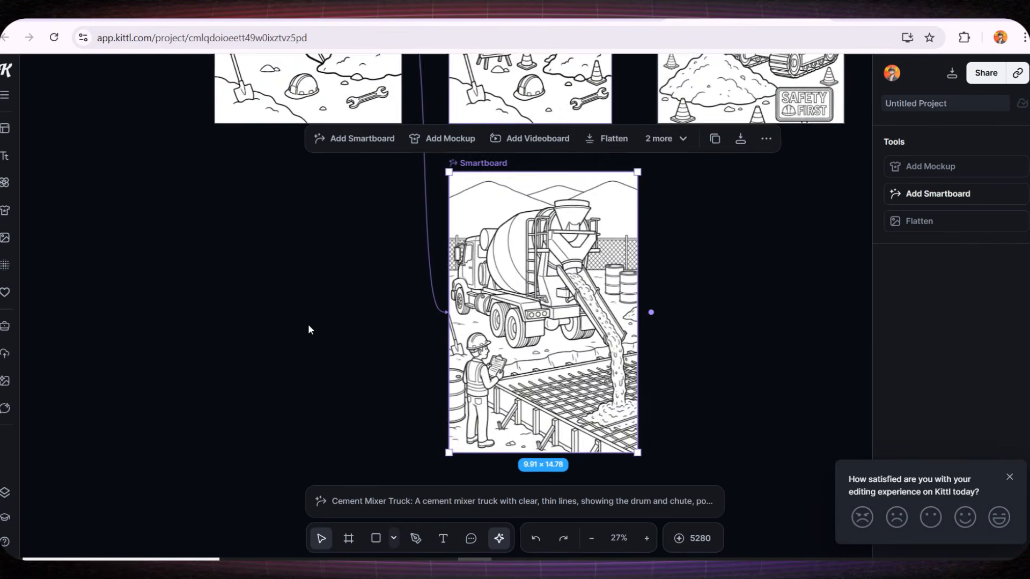
drag(394, 345, 235, 365)
click(235, 366)
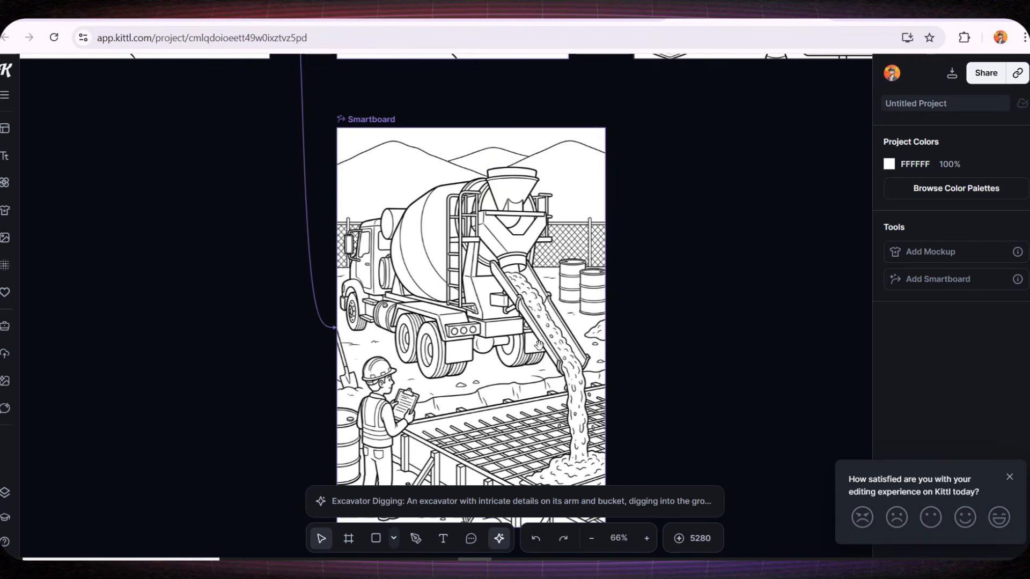
drag(655, 372, 613, 339)
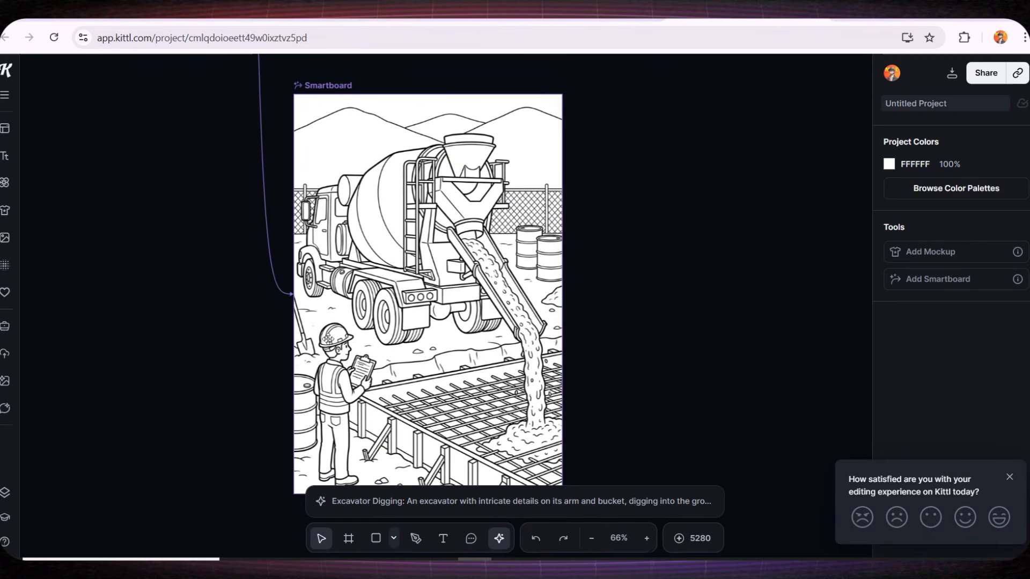
scroll(455, 350, down, 2)
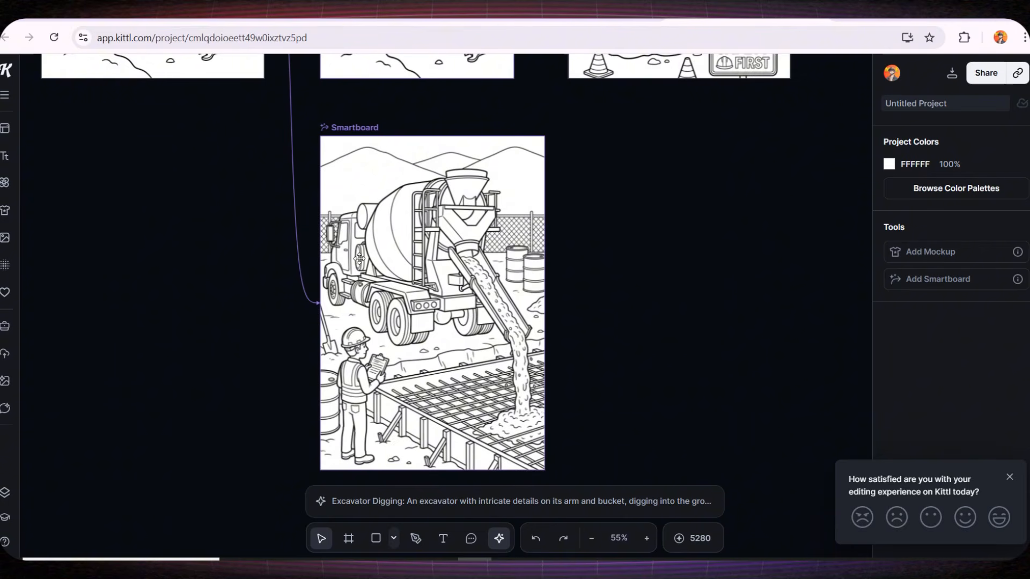
drag(213, 274, 439, 299)
scroll(439, 298, down, 3)
drag(740, 291, 709, 323)
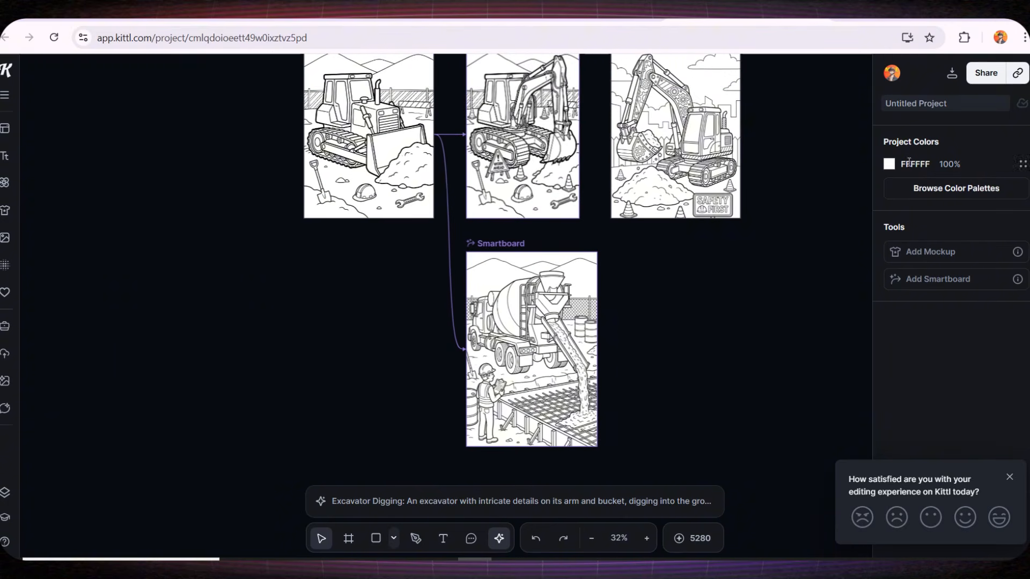
click(952, 73)
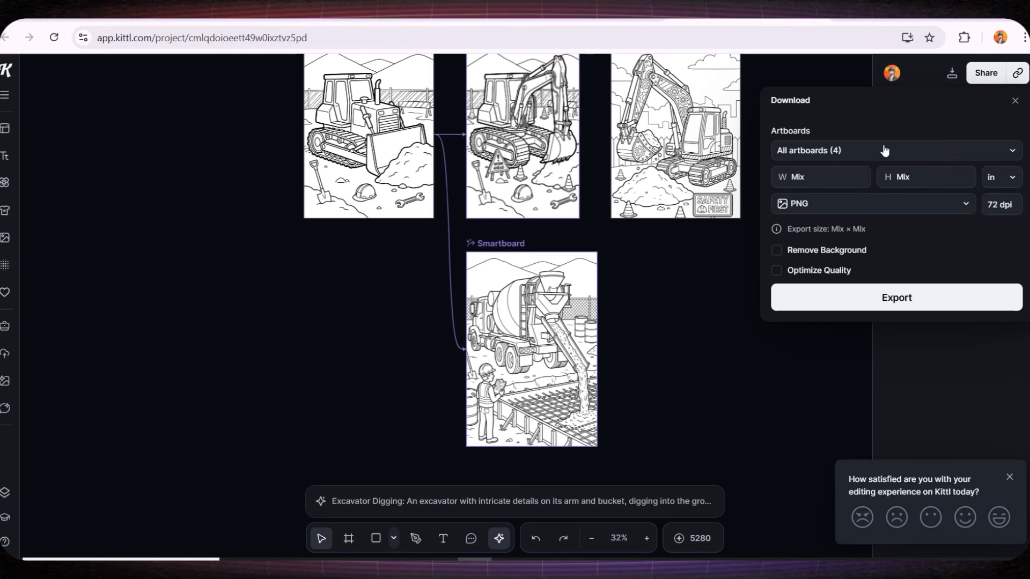
click(1001, 205)
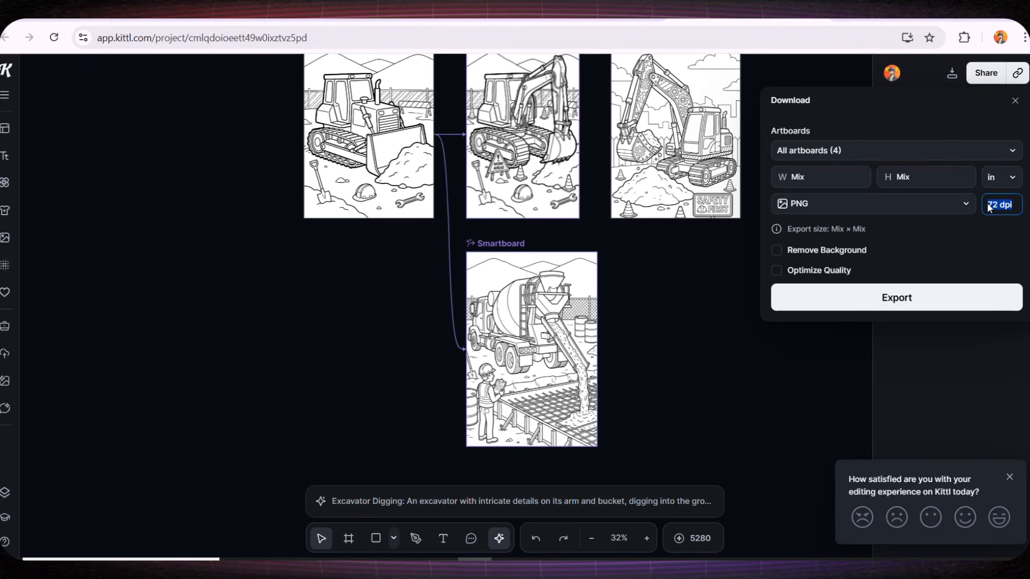
click(681, 388)
Connect the cement mixer smartboard to a new smartboard placed to its right
drag(539, 345, 220, 321)
click(294, 385)
scroll(98, 371, up, 3)
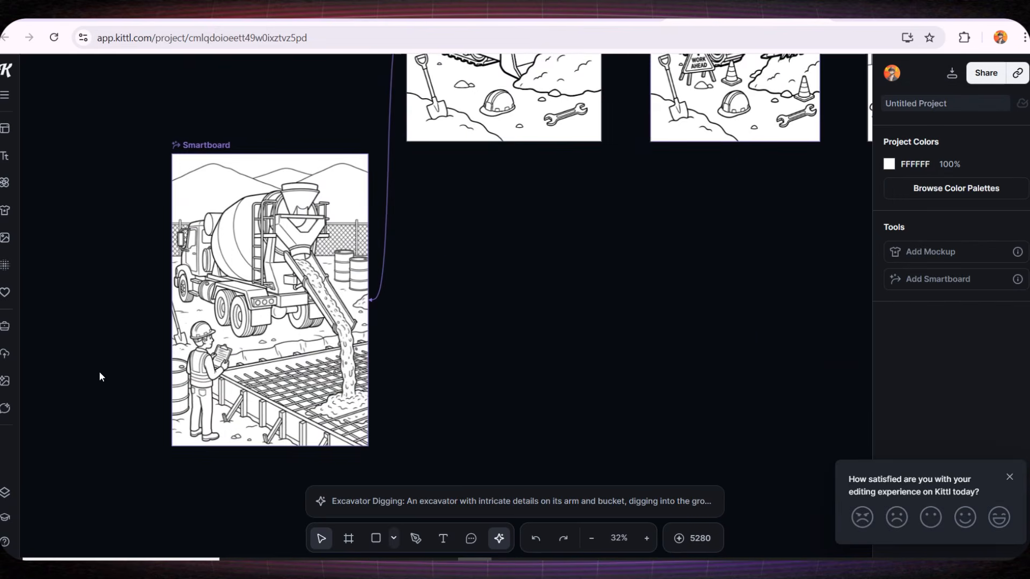
click(176, 353)
click(116, 350)
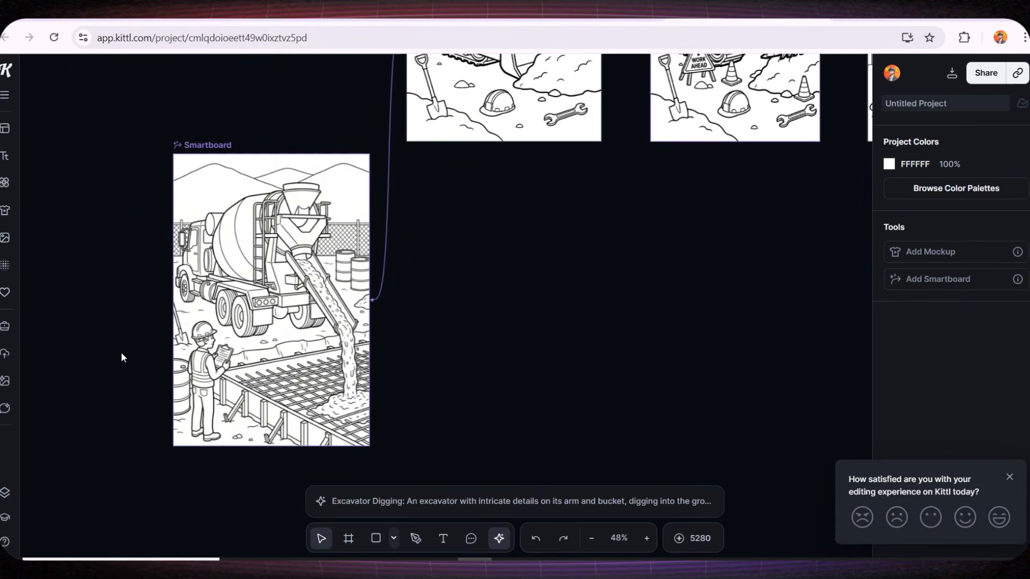
scroll(120, 352, up, 1)
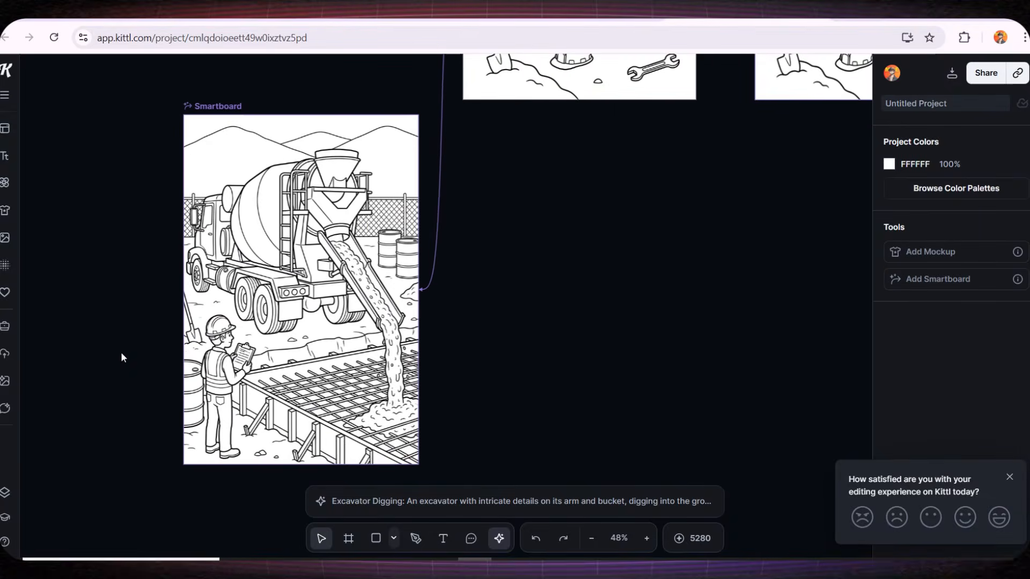
scroll(121, 352, up, 3)
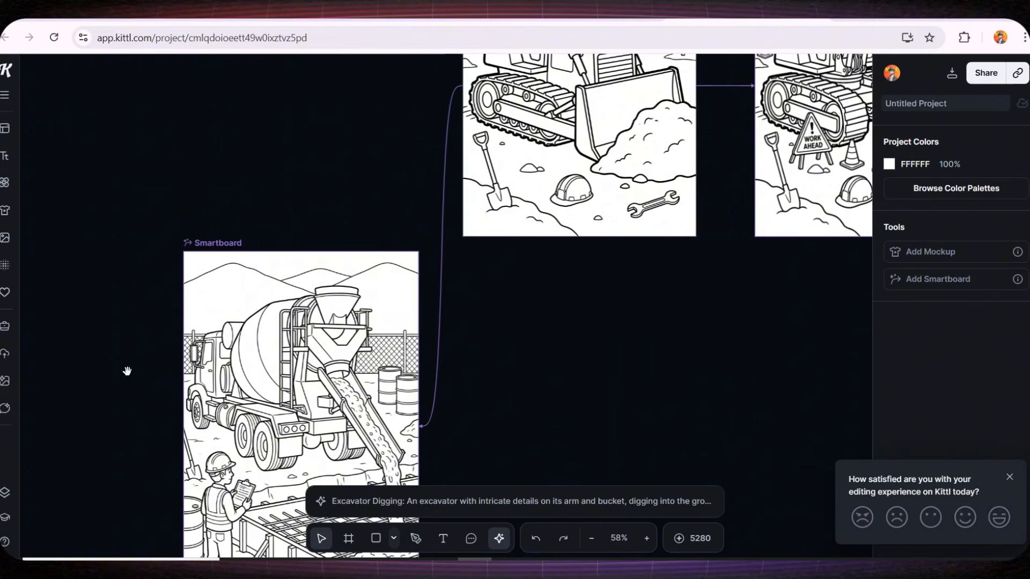
drag(145, 407, 207, 257)
click(296, 300)
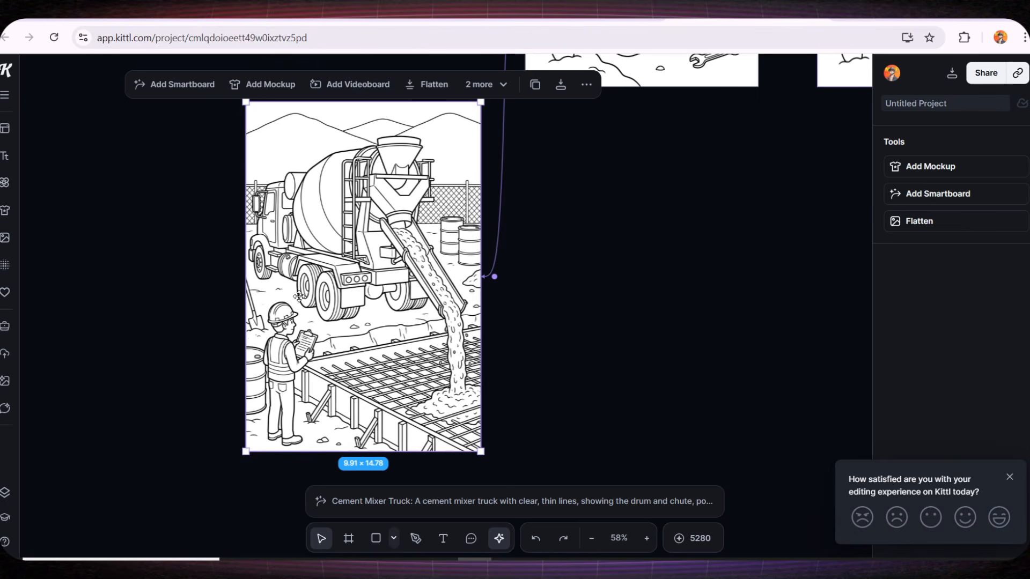
click(494, 277)
click(528, 276)
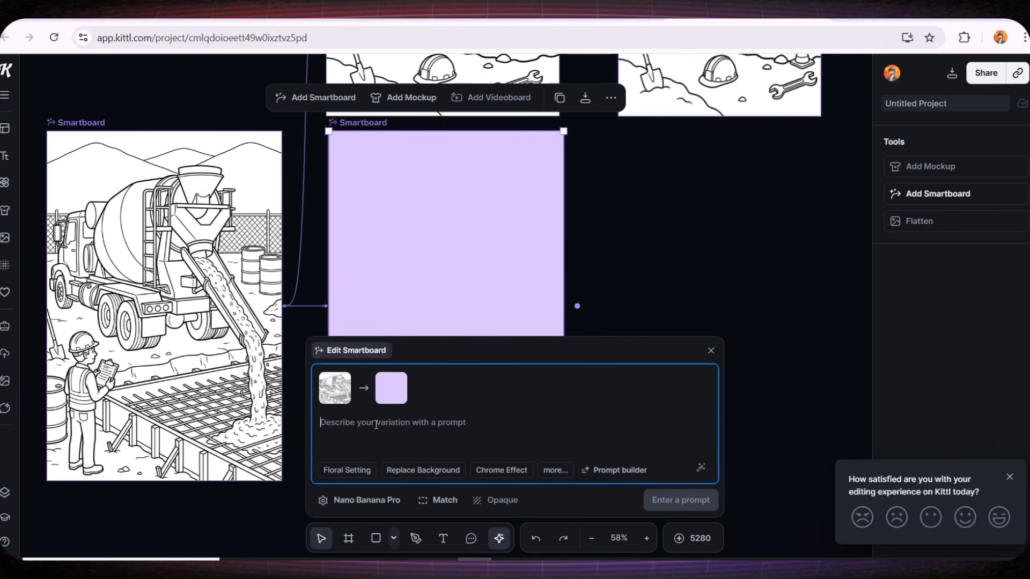
Prompt 'Color this image with bright colors to use as the book cover' and generate
text(Color this image wi)
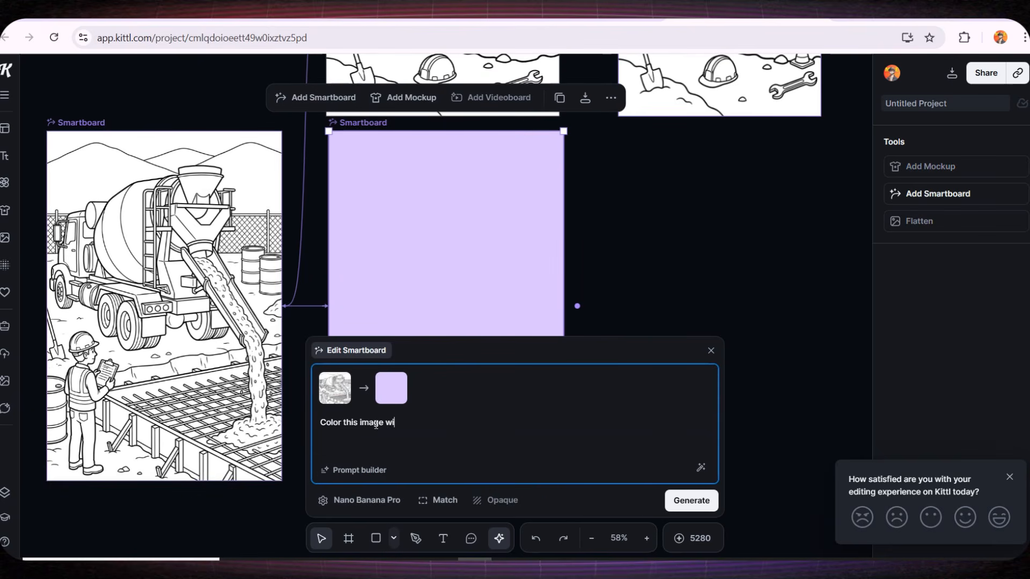
text(th bright colors to use )
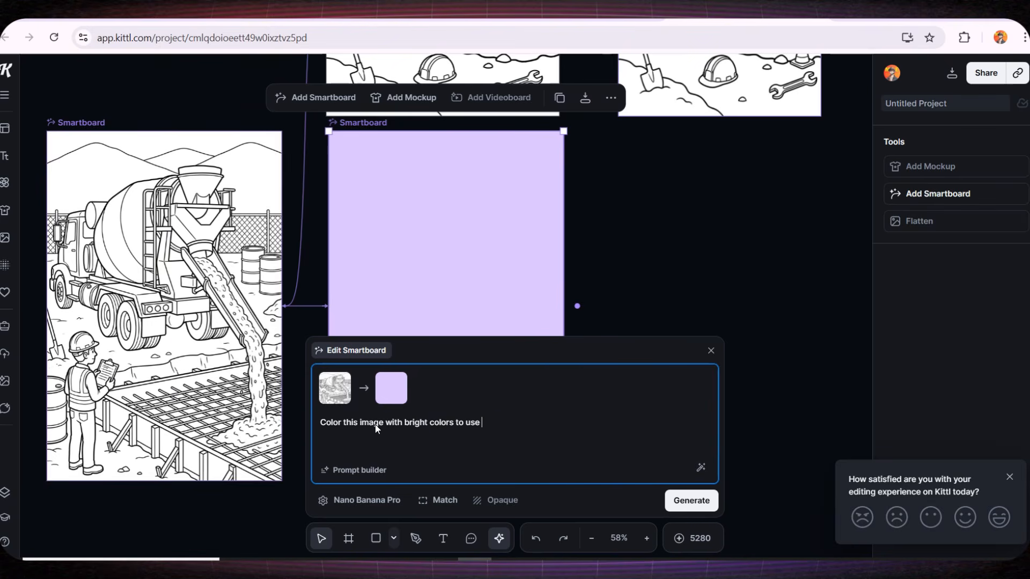
text(as the book cover)
click(691, 500)
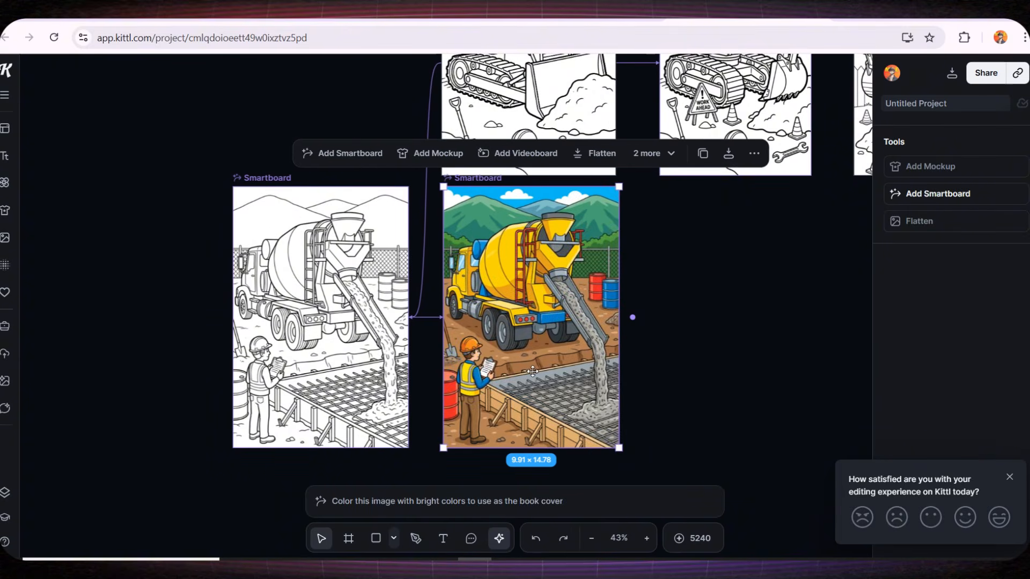
scroll(532, 371, up, 3)
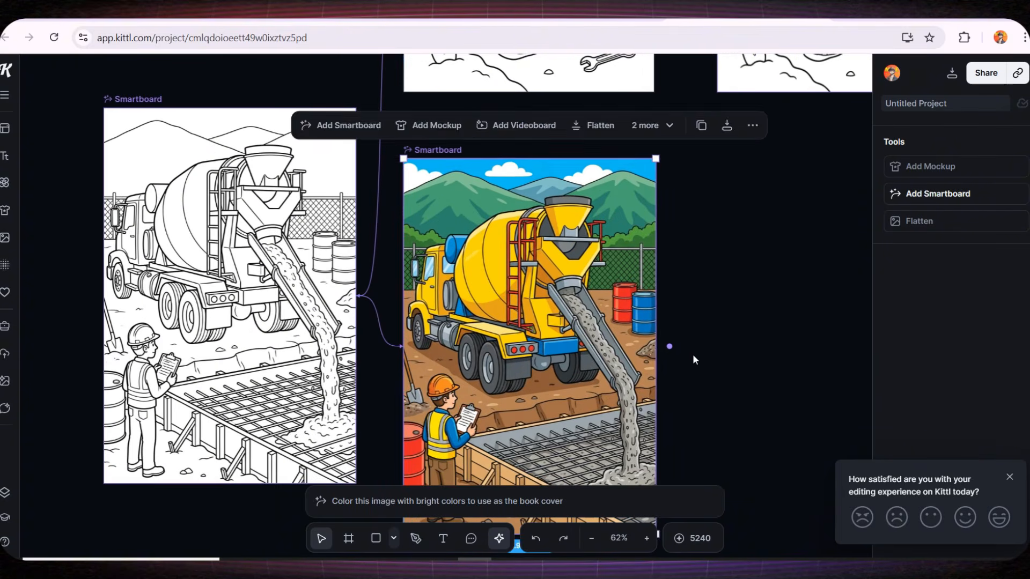
Reposition the colored cover smartboard to the right of the cement mixer coloring page
click(694, 359)
scroll(540, 330, up, 3)
scroll(540, 331, down, 5)
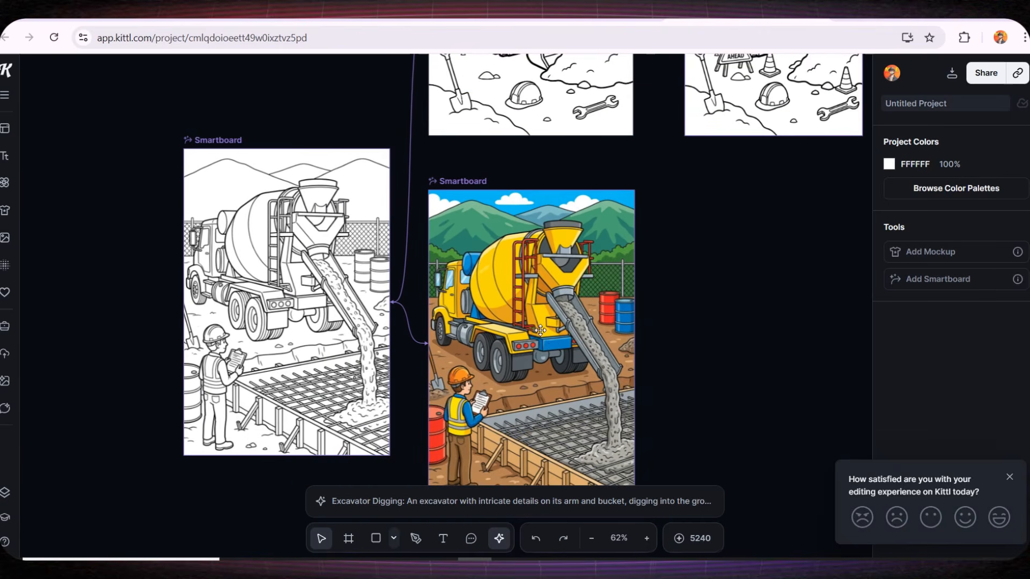
click(540, 330)
scroll(562, 317, down, 2)
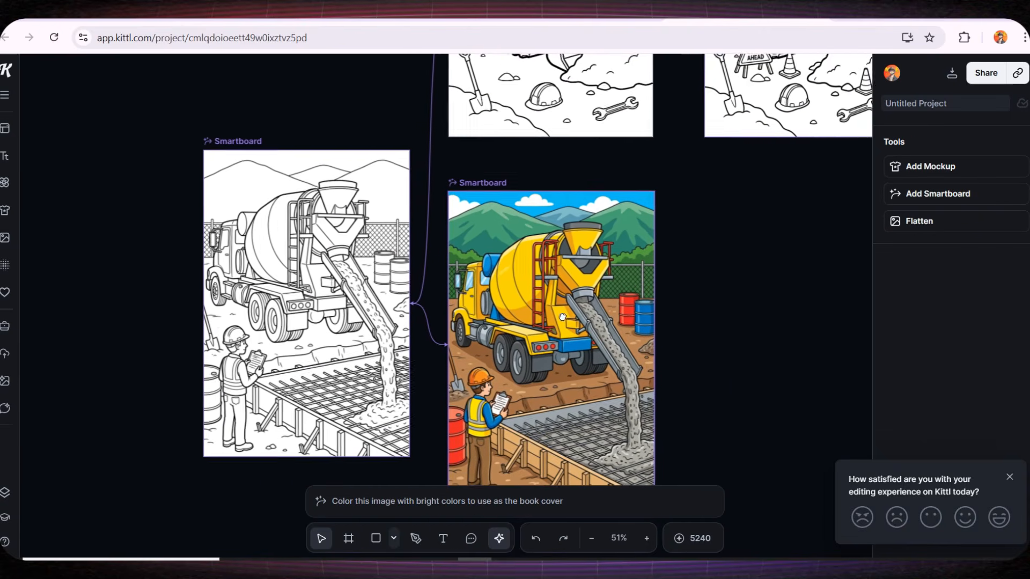
drag(562, 317, 446, 292)
click(677, 377)
drag(420, 341, 534, 350)
click(695, 383)
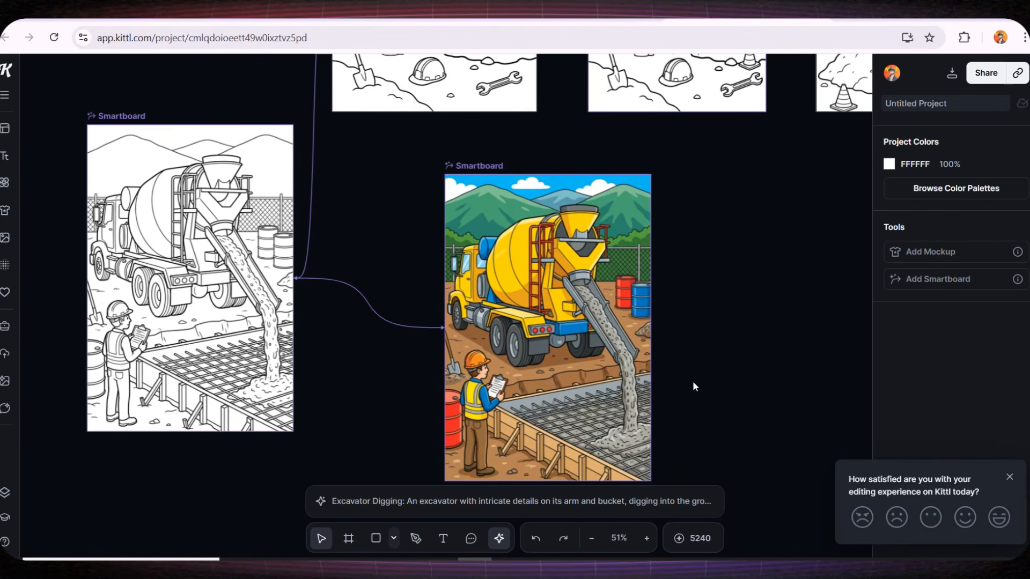
scroll(566, 275, up, 3)
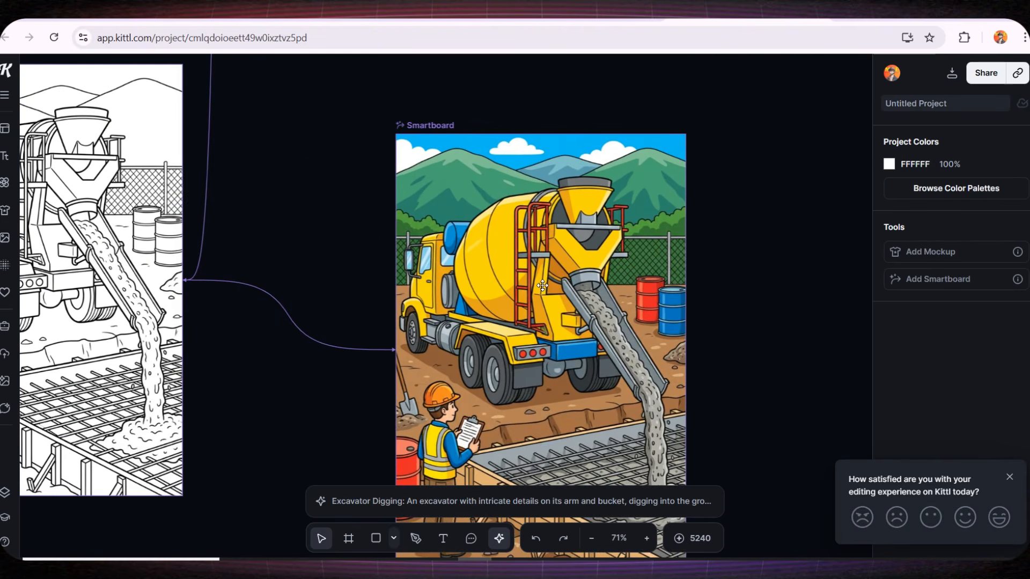
drag(543, 286, 532, 304)
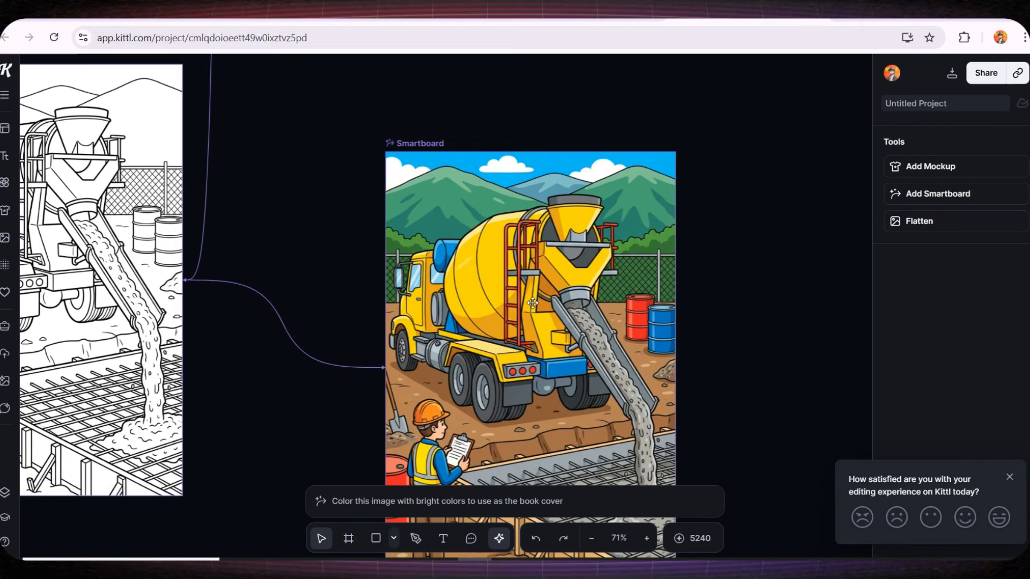
Add the 'Adventure' decorated text style from the text library onto the colored cover
click(11, 163)
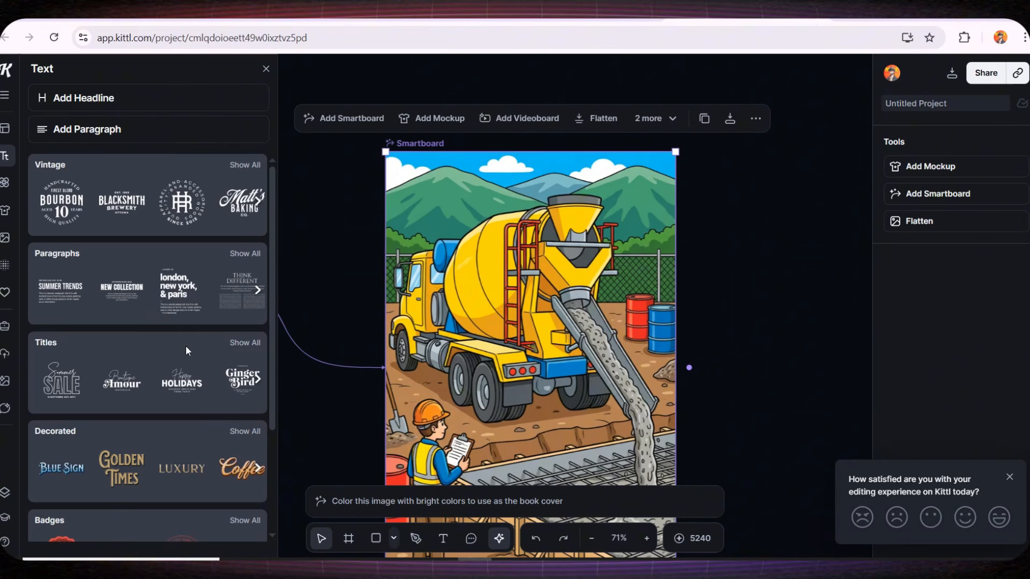
scroll(194, 356, down, 3)
click(245, 295)
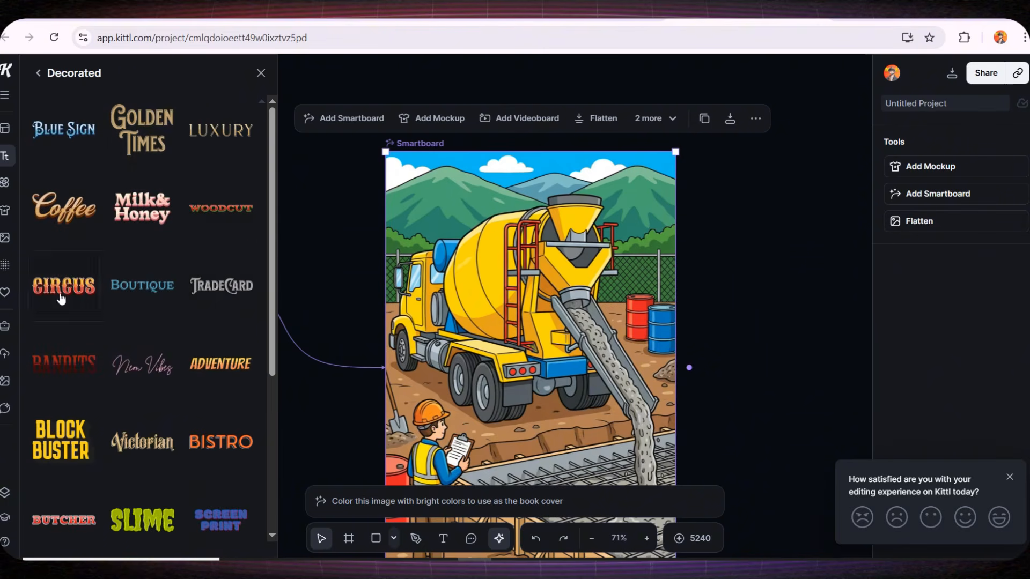
scroll(170, 362, down, 3)
scroll(171, 274, down, 6)
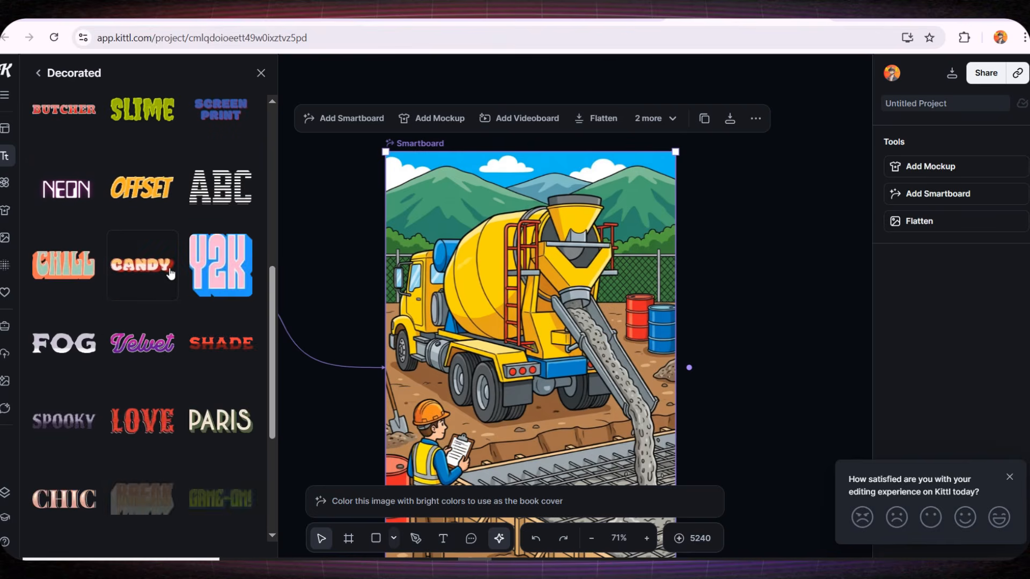
scroll(171, 274, up, 8)
drag(220, 316, 333, 359)
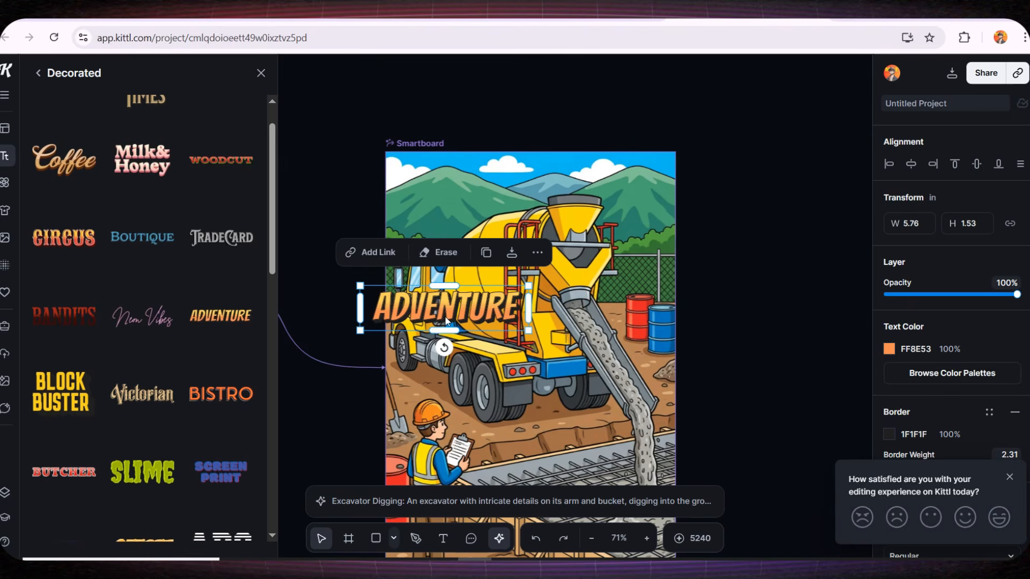
Place the title at the top of the cover reading 'CONSTRUCTION' and set its color to F80046
drag(445, 320, 528, 209)
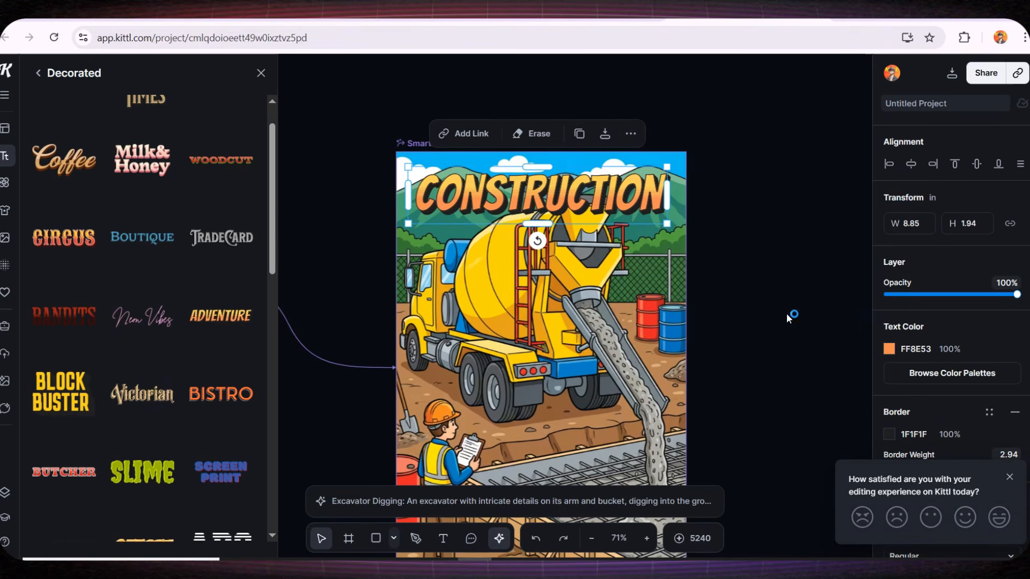
click(890, 352)
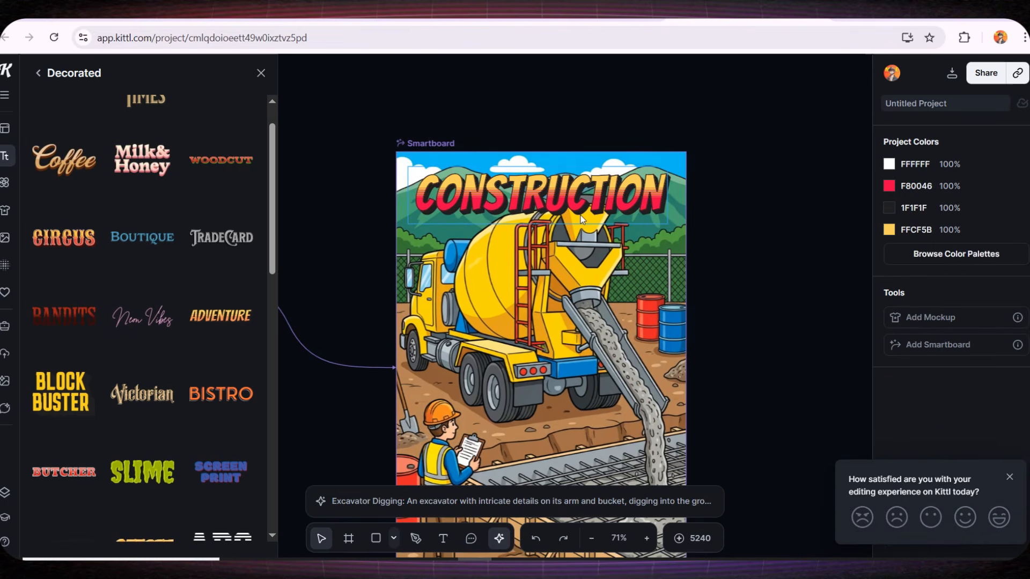
click(592, 196)
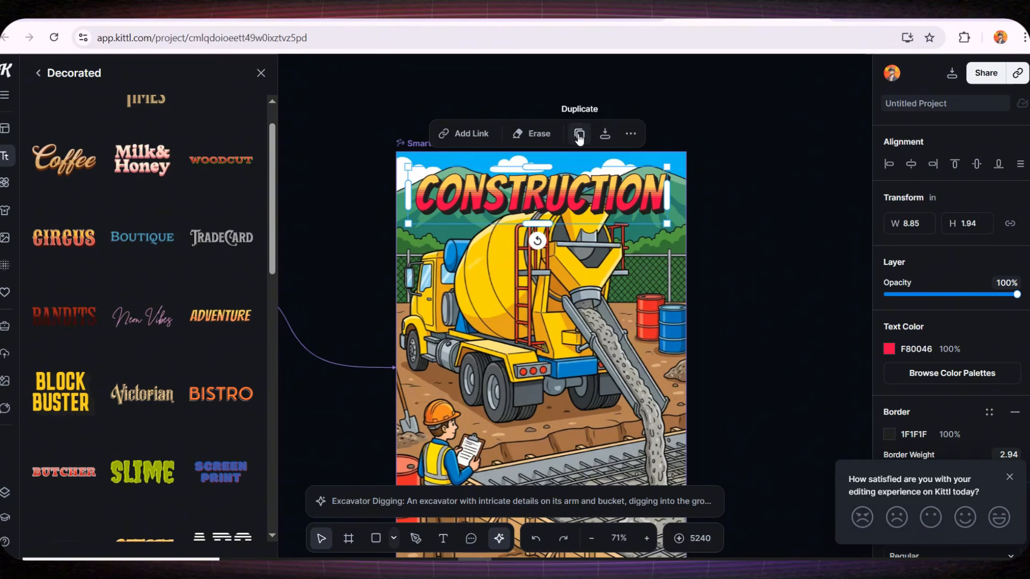
Duplicate the title and make a white second line beneath it reading 'VEHICLES COLORING BOOK'
click(579, 134)
drag(566, 190, 556, 249)
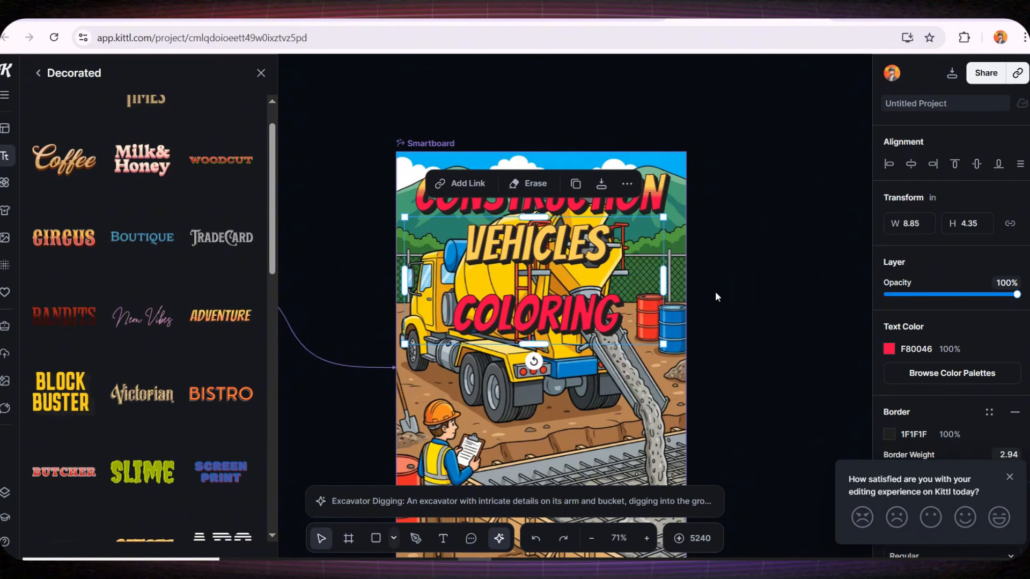
drag(665, 280, 743, 279)
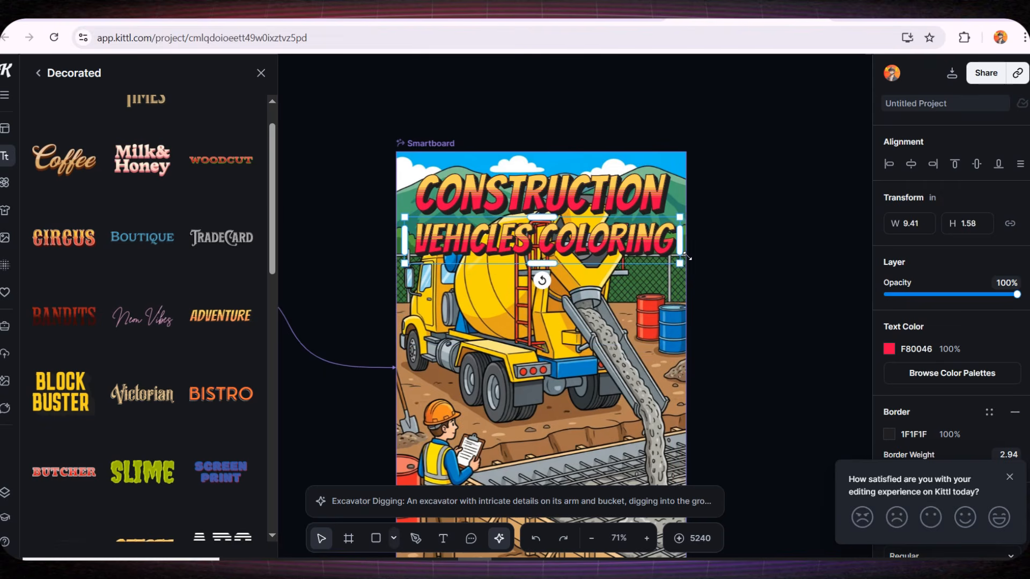
click(594, 247)
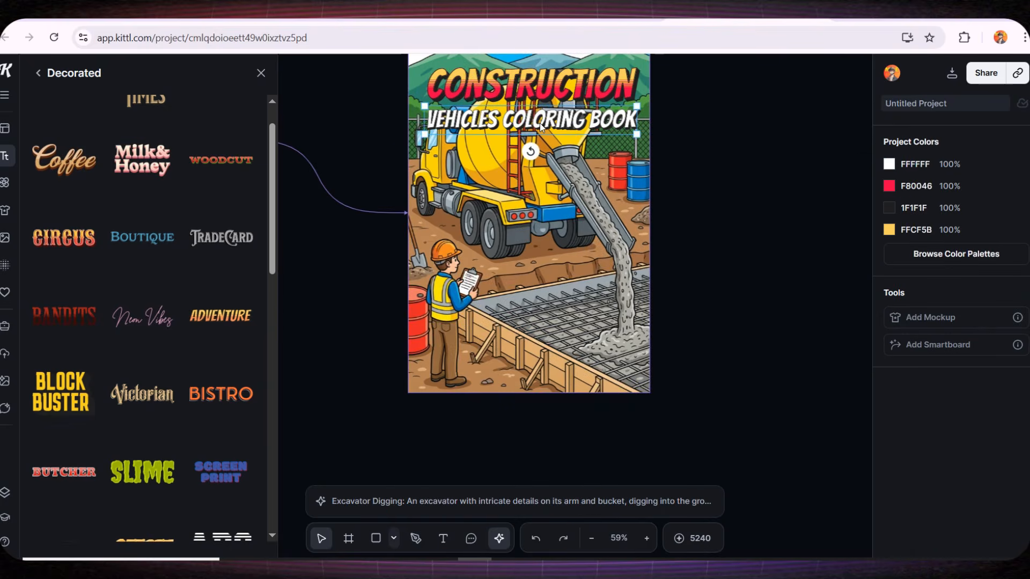
Copy the subtitle and place a small copy in the cover's bottom-right corner
click(539, 119)
key(ctrl+c)
key(ctrl+v)
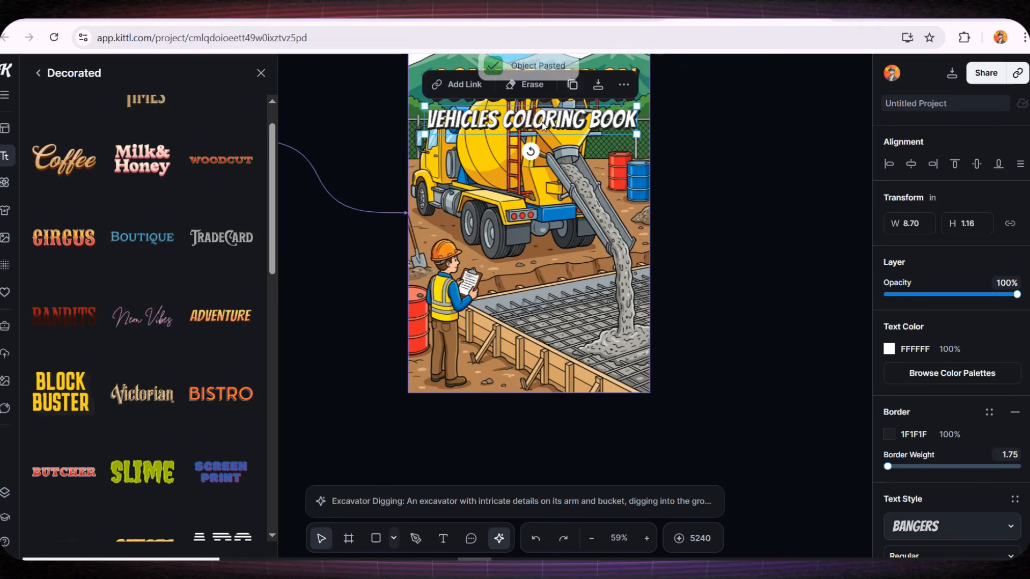
drag(537, 147, 519, 382)
mouse_move(619, 340)
mouse_down()
mouse_move(488, 358)
mouse_move(599, 375)
mouse_move(589, 382)
mouse_up()
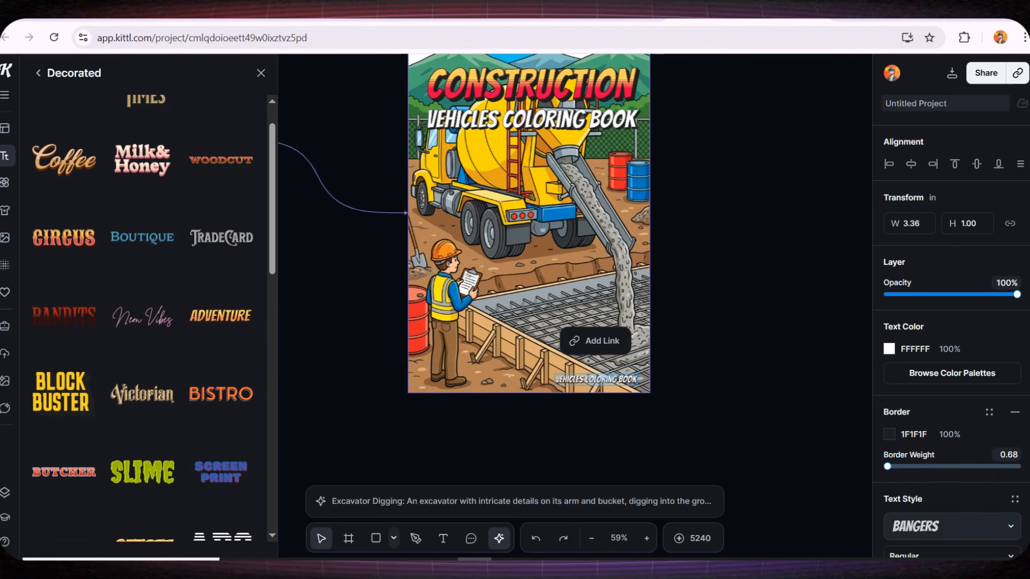
Replace the small bottom text with the author byline
double_click(588, 379)
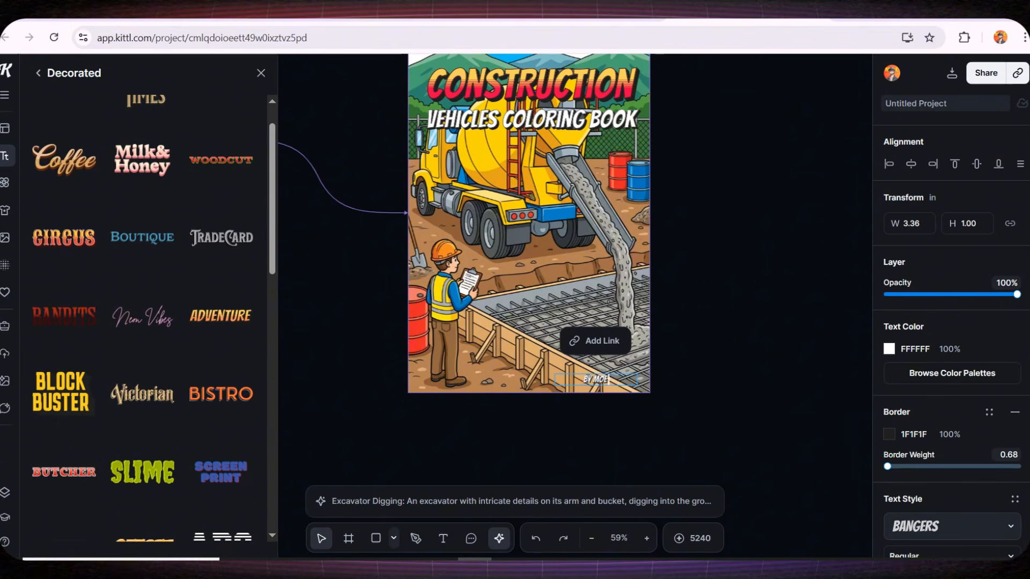
text(BY MOE INCOME)
click(724, 368)
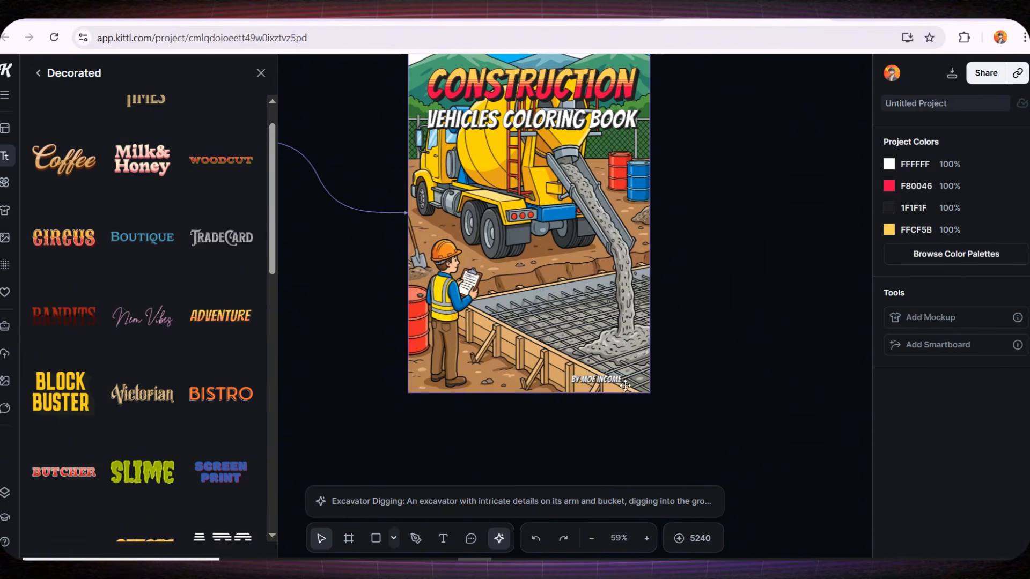
Resize the byline text to fit the cover's bottom-right corner
scroll(625, 391, up, 5)
click(650, 367)
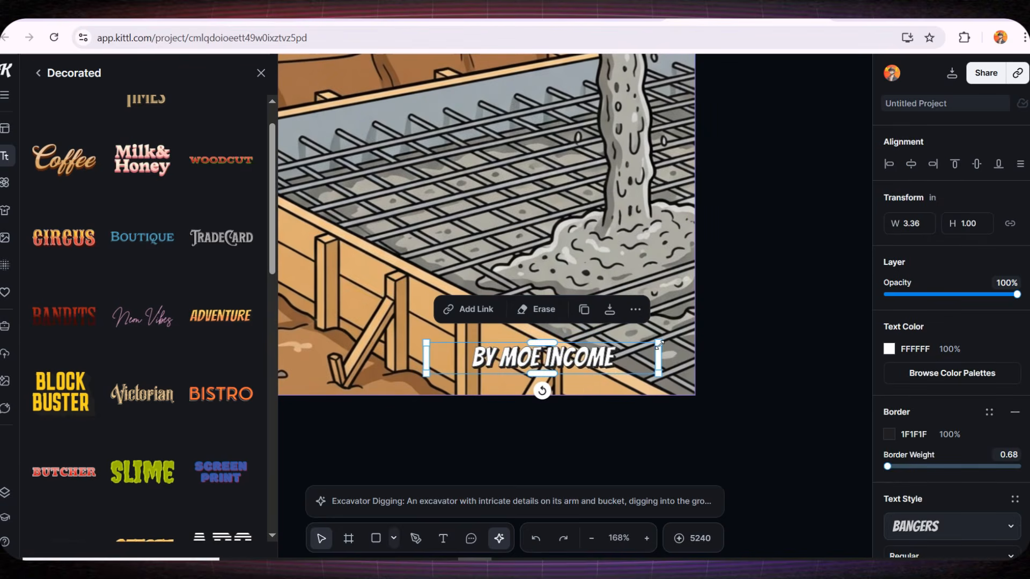
drag(659, 344, 626, 366)
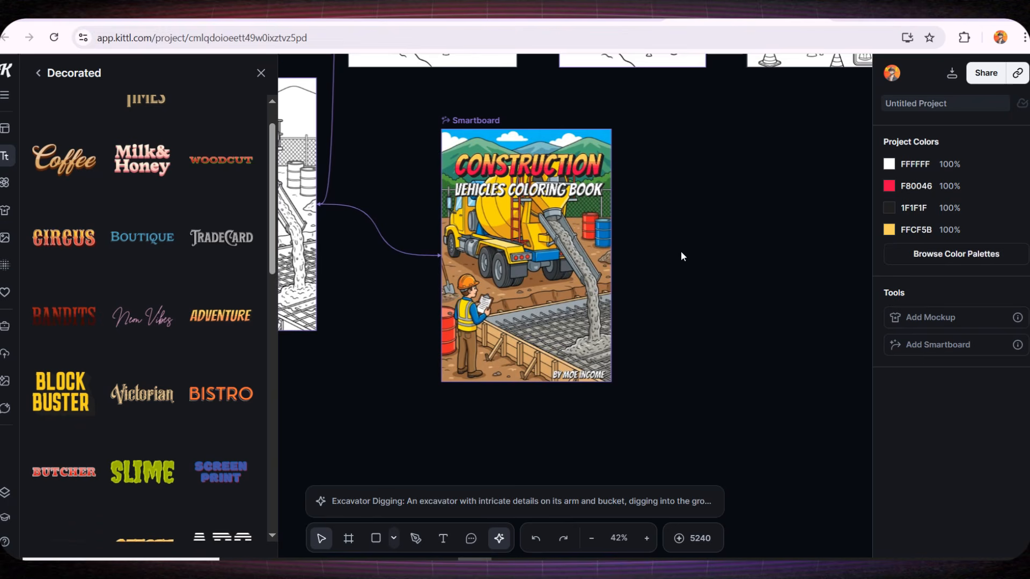
Connect a Mockup to the cover smartboard and open the mockup search
click(476, 133)
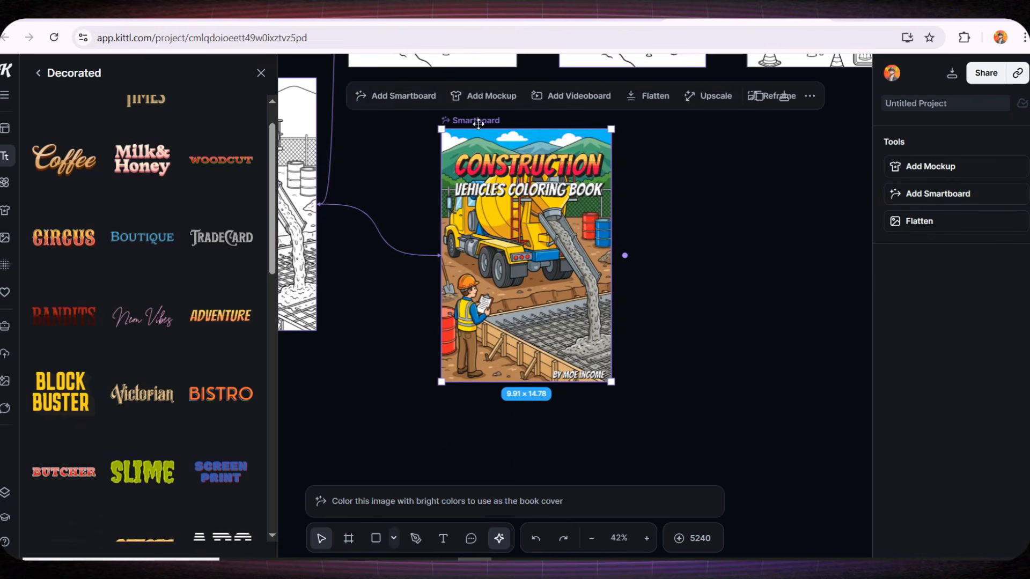
click(261, 72)
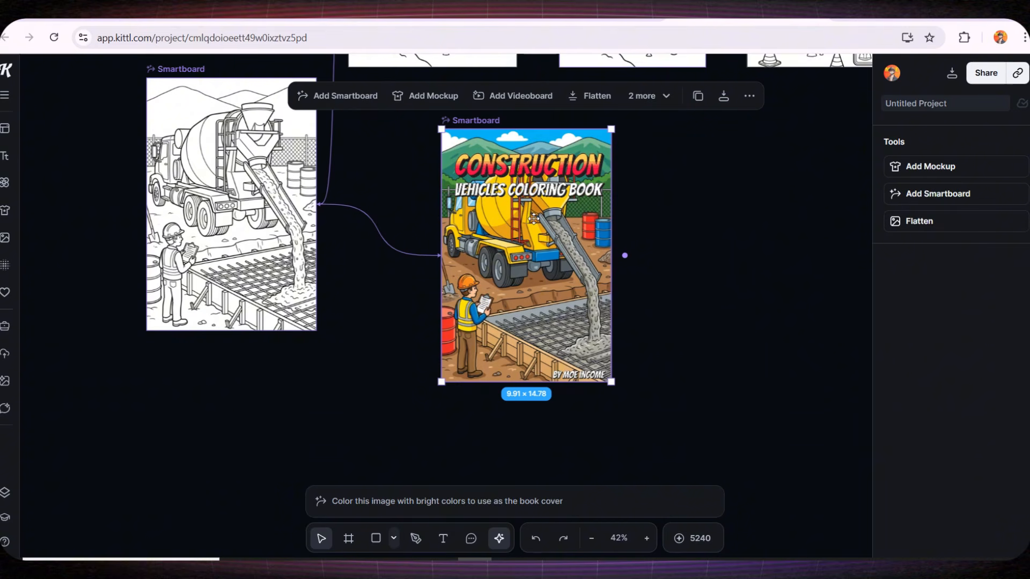
click(626, 255)
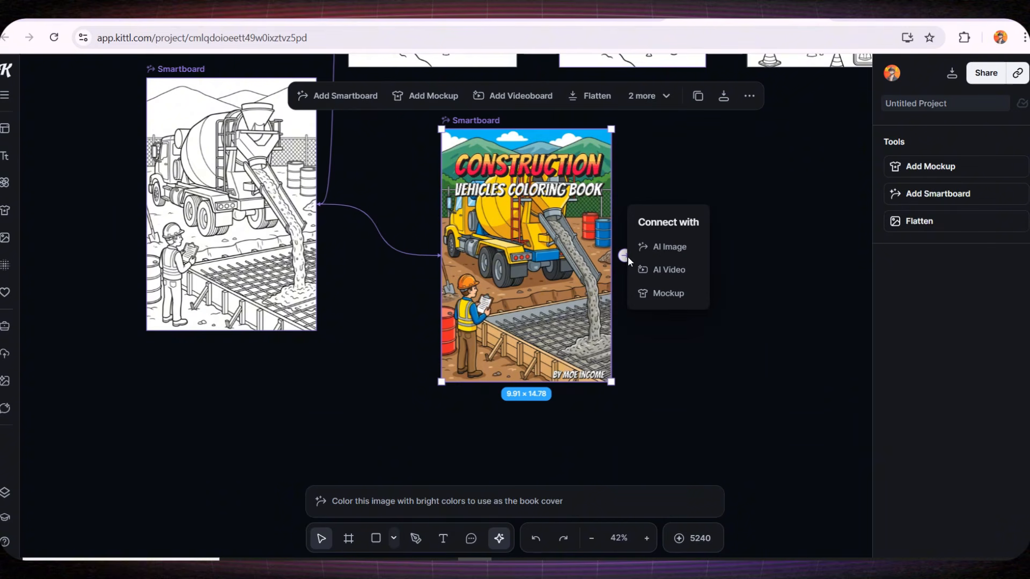
click(666, 295)
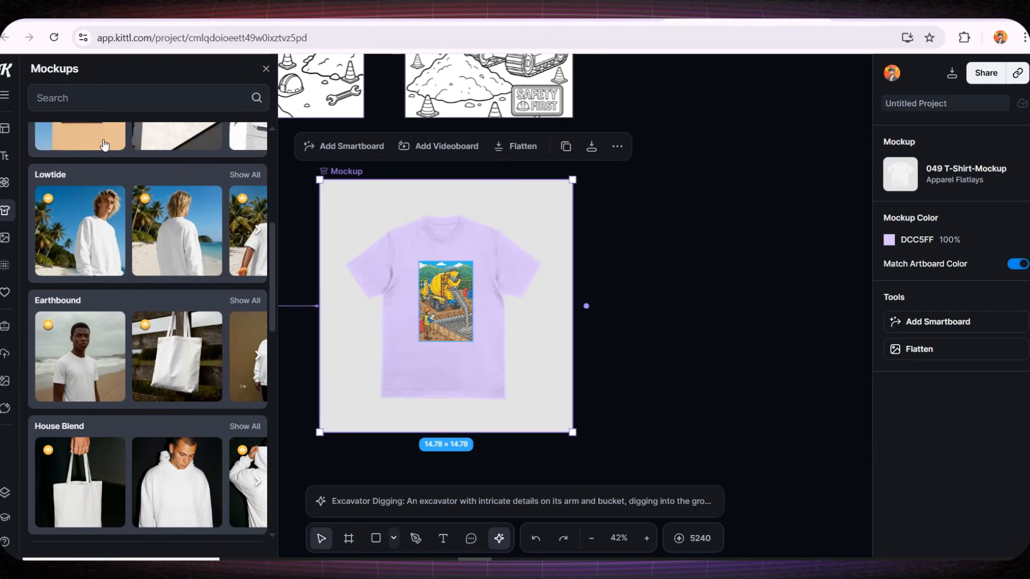
click(87, 101)
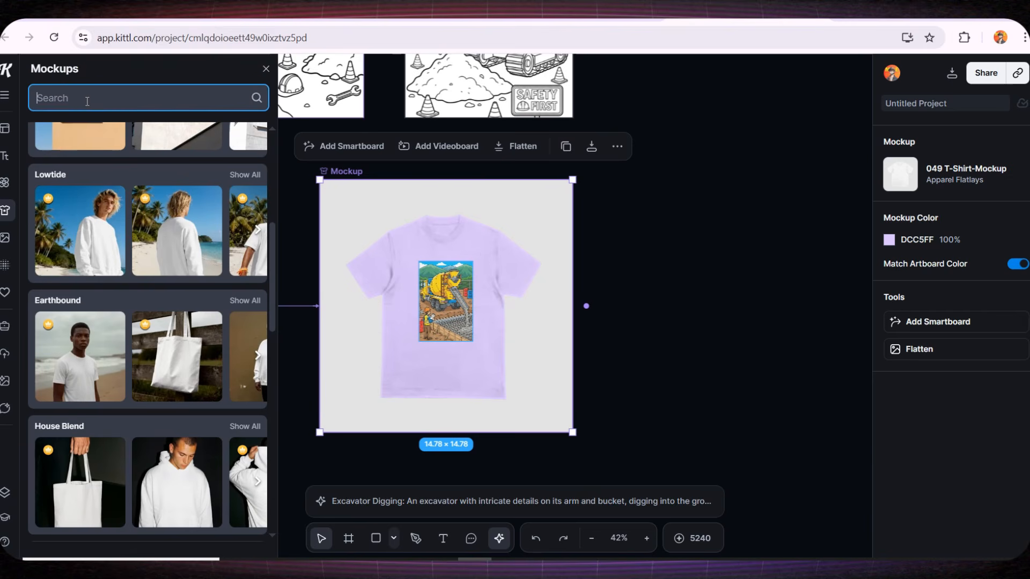
Search mockups for 'book', apply a magazine mockup and enlarge the cover design on it
text(book)
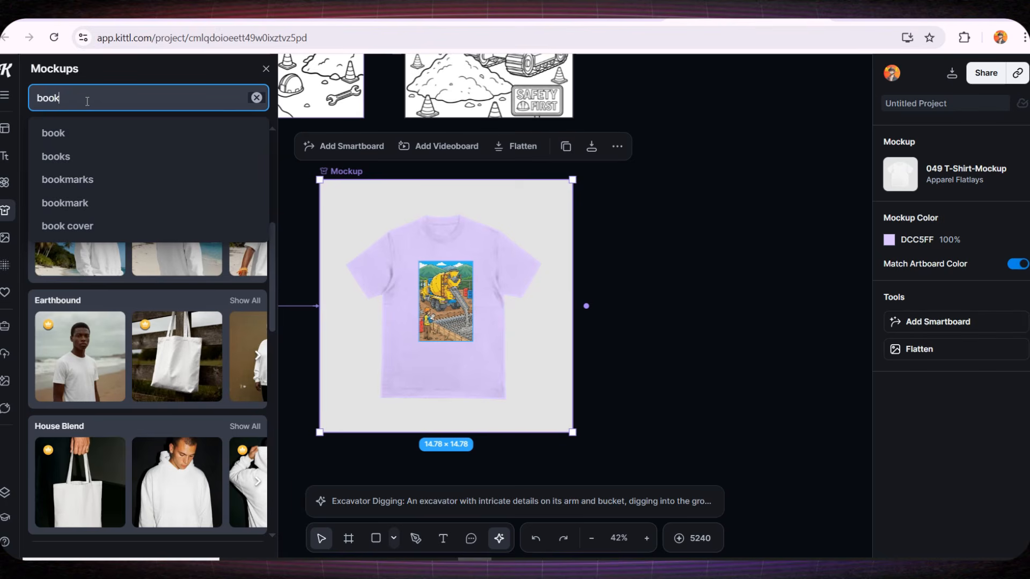
key(Return)
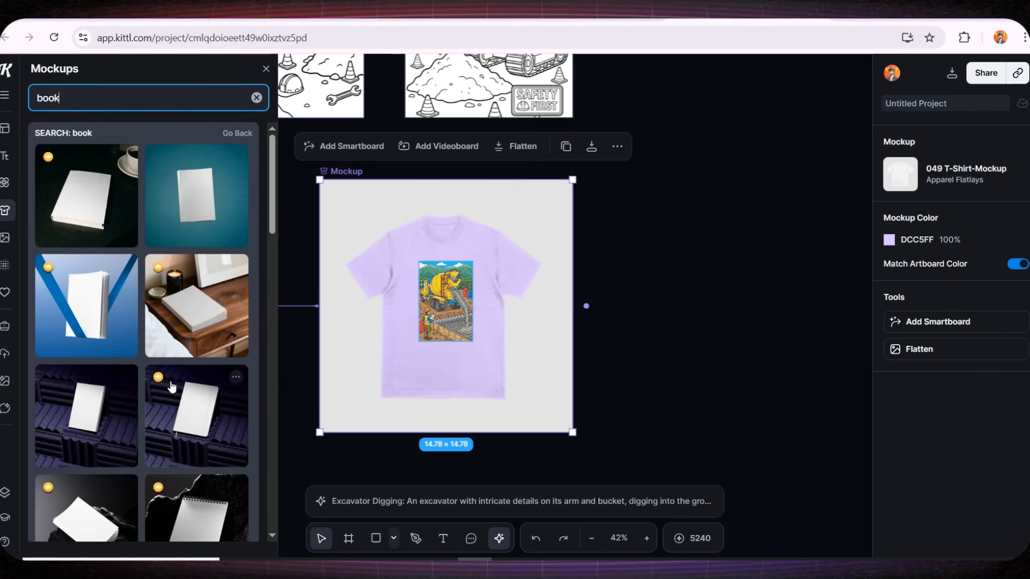
scroll(173, 289, down, 5)
scroll(177, 284, down, 10)
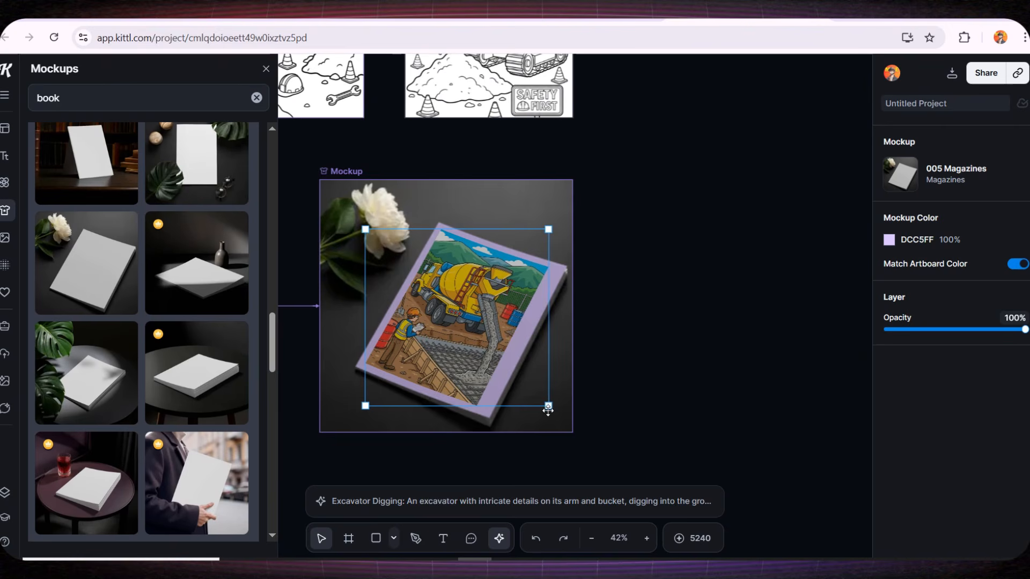
drag(548, 406, 565, 423)
drag(365, 229, 353, 214)
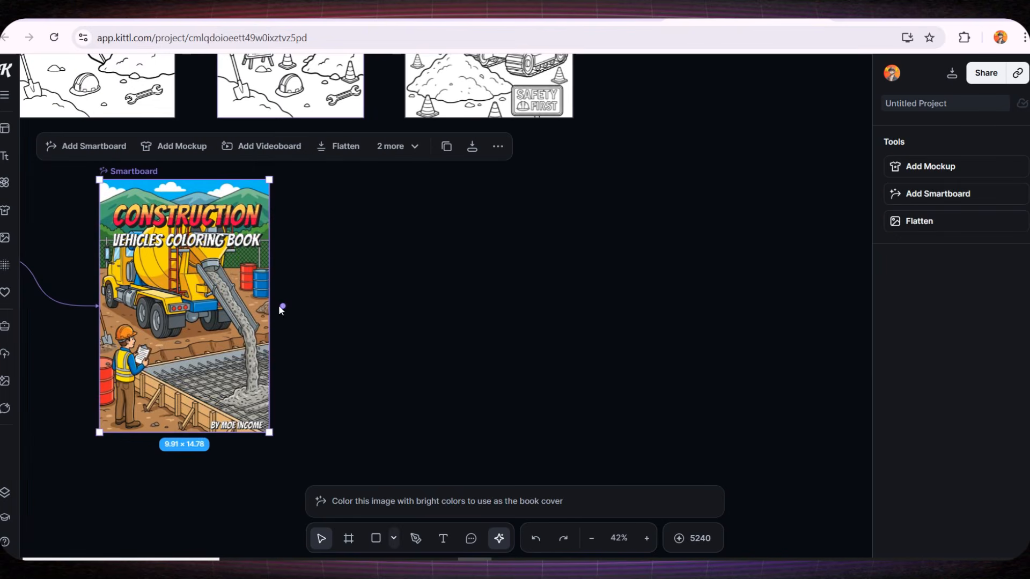
Connect a new AI image smartboard to the cover and generate with the prompt 'Design book cover mockup for this cover'
click(284, 306)
click(325, 293)
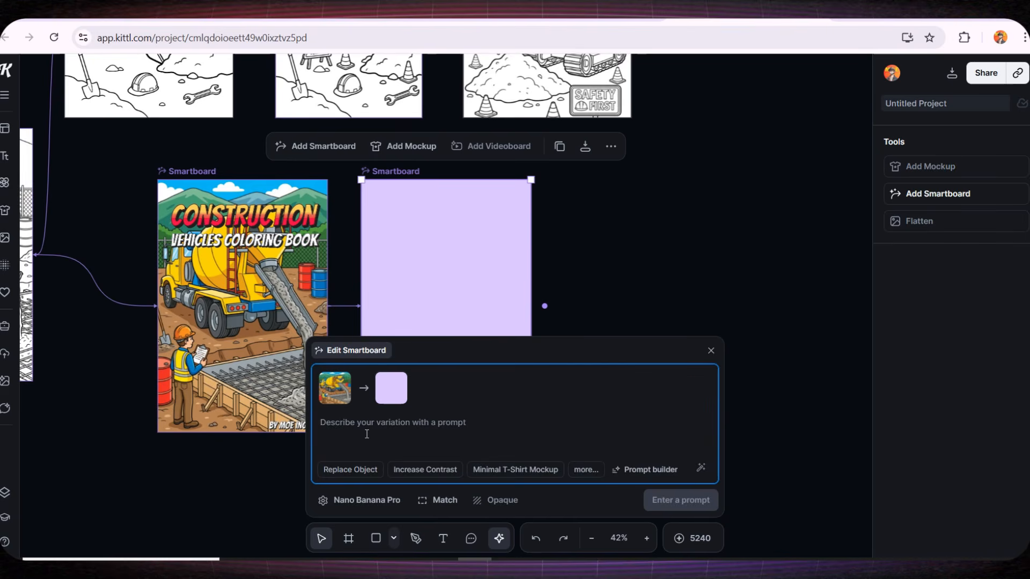
text(Design book cover mockup for this co)
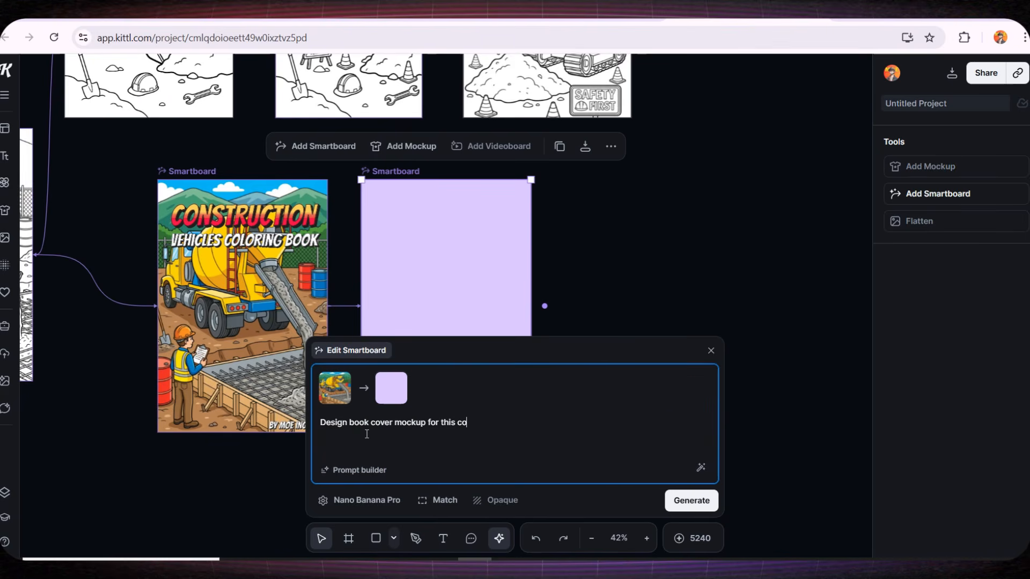
key(Return)
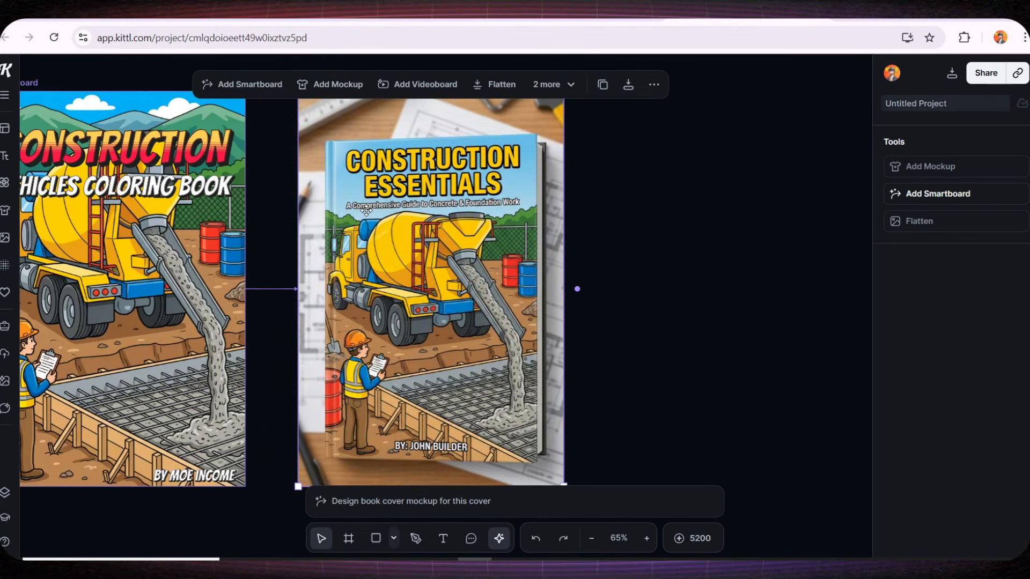
Inspect the generated book cover mockup up close
scroll(445, 209, up, 5)
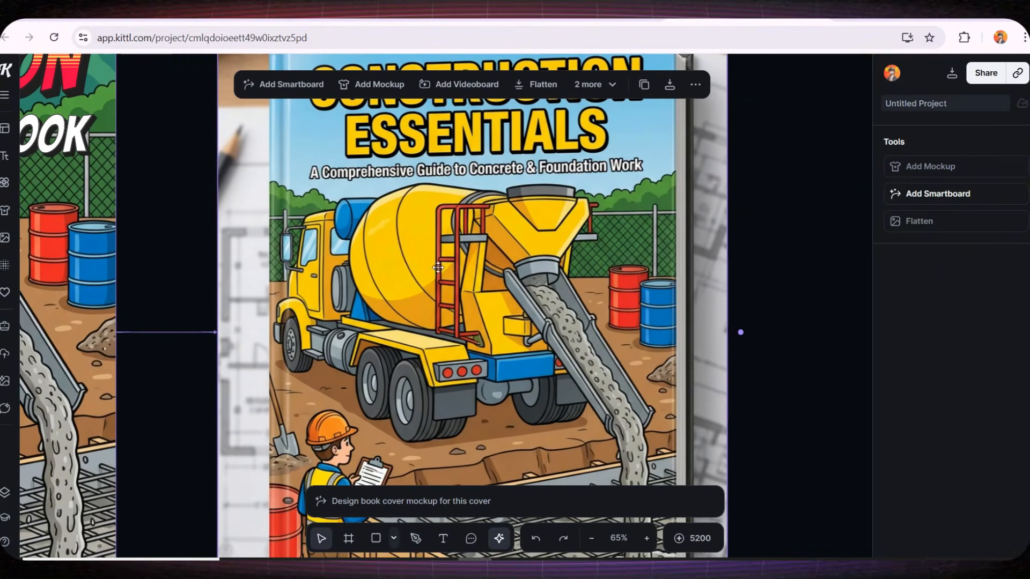
drag(421, 200, 426, 355)
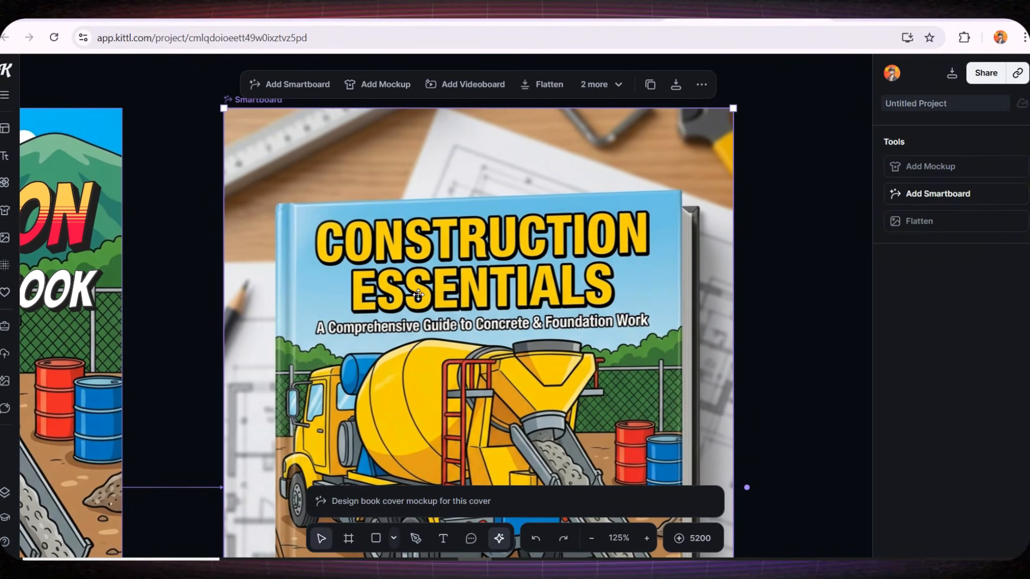
scroll(468, 334, down, 5)
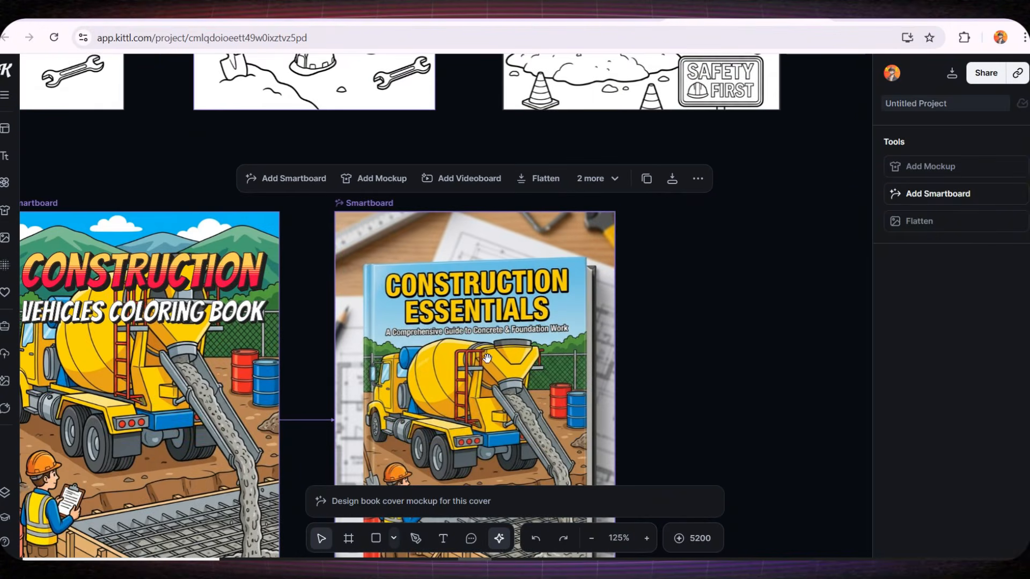
Delete the generated 'Construction Essentials' book mockup smartboard
drag(486, 358, 484, 298)
scroll(463, 171, down, 3)
key(Delete)
Duplicate the colored cover smartboard and move the copy below the original
click(325, 181)
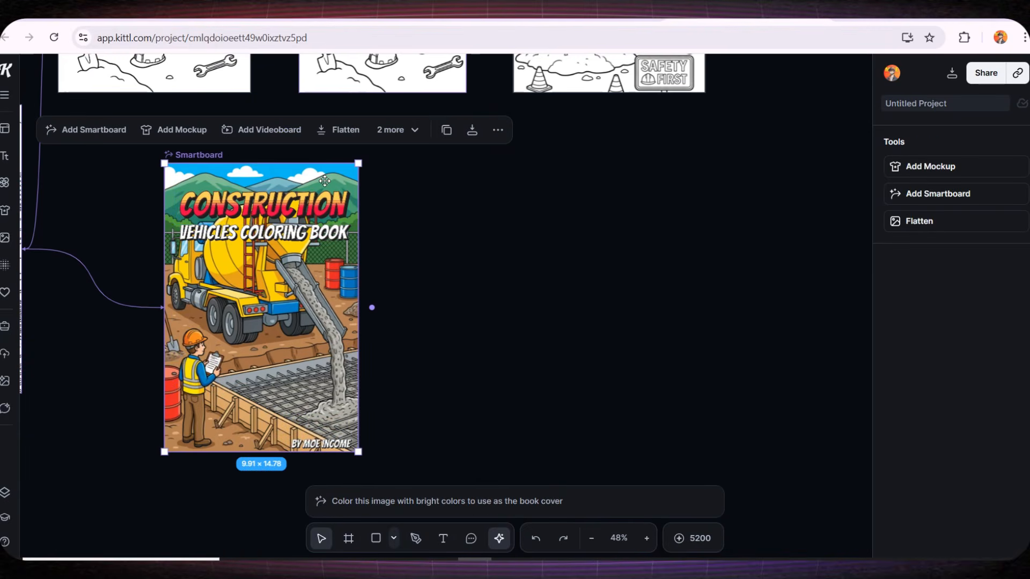
click(446, 129)
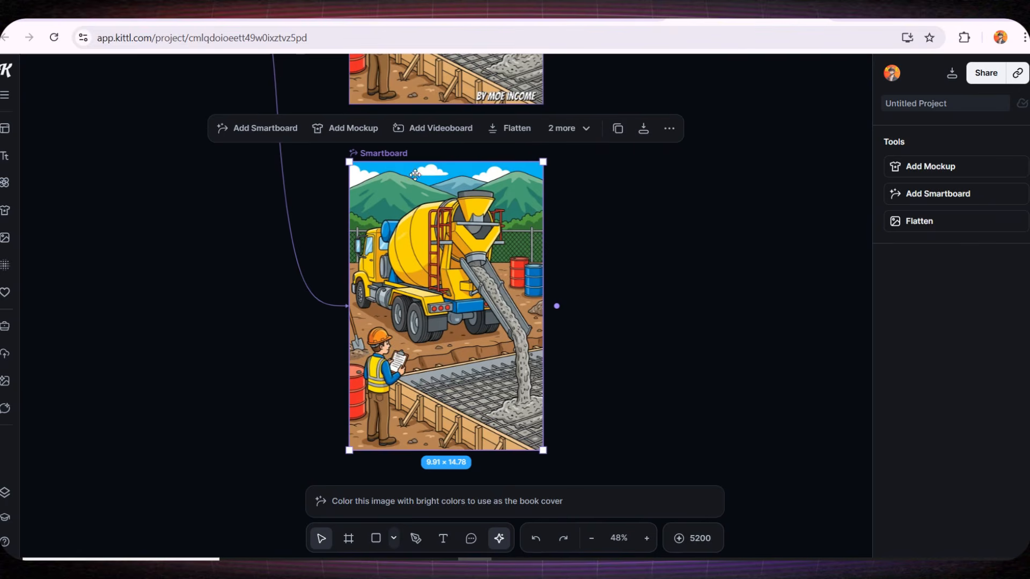
scroll(339, 277, down, 5)
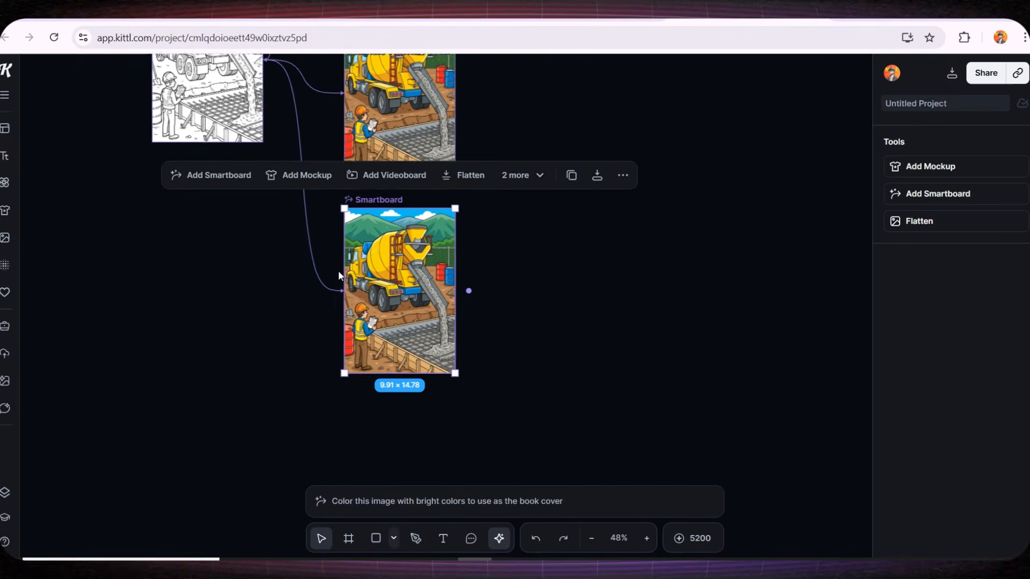
drag(381, 286, 401, 301)
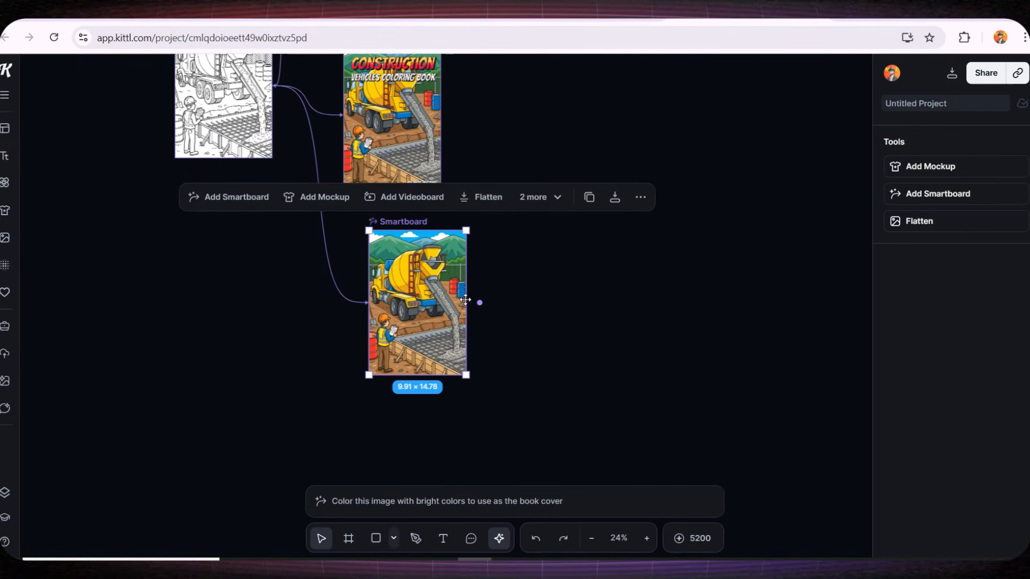
Connect a new AI smartboard to the duplicated cover and generate a book mockup with a prompt beginning 'design m'
click(478, 303)
click(523, 290)
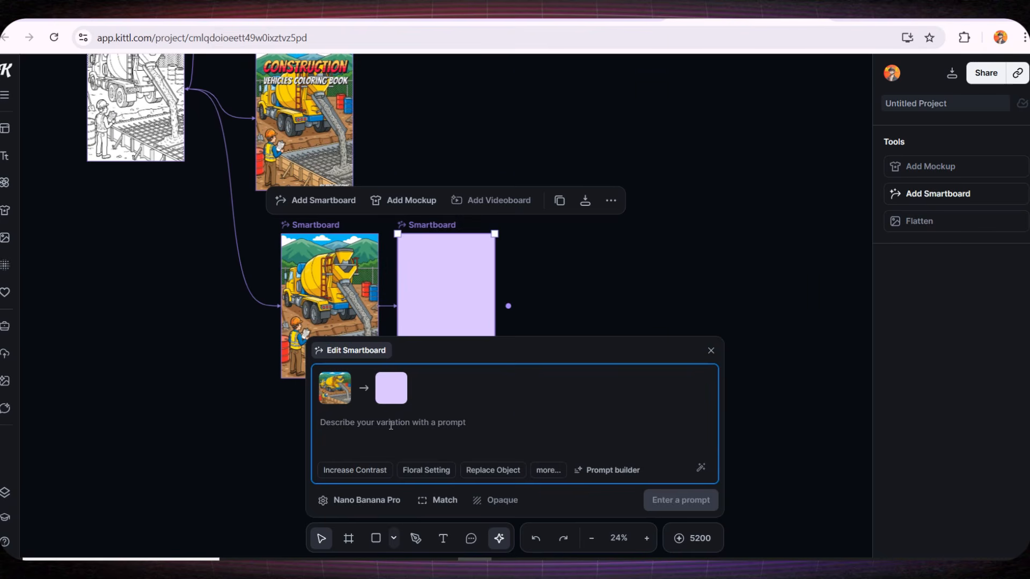
text(design m)
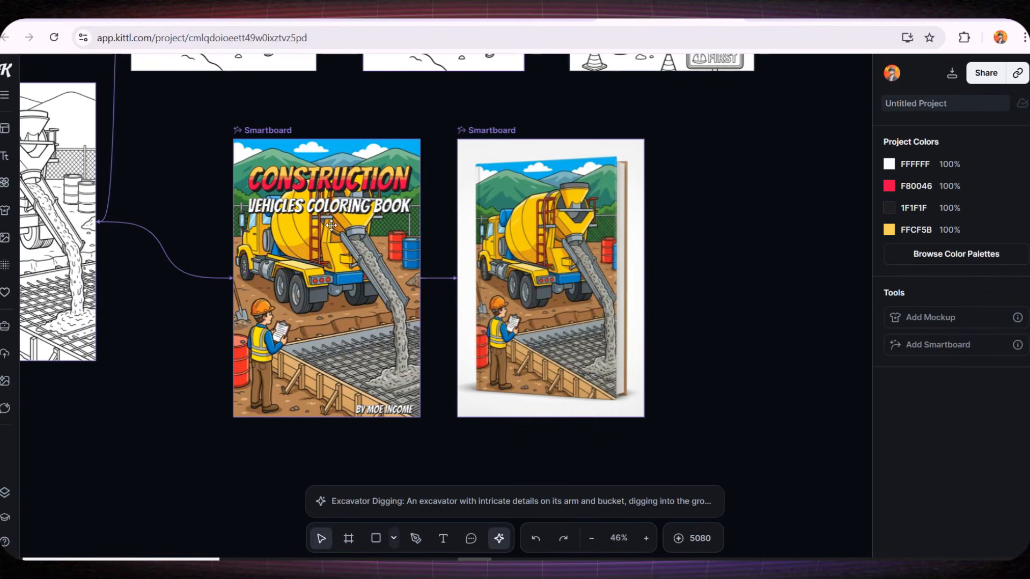
Copy the 'CONSTRUCTION' title from the cover onto the book mockup, then resize and position it across the top
scroll(316, 254, up, 3)
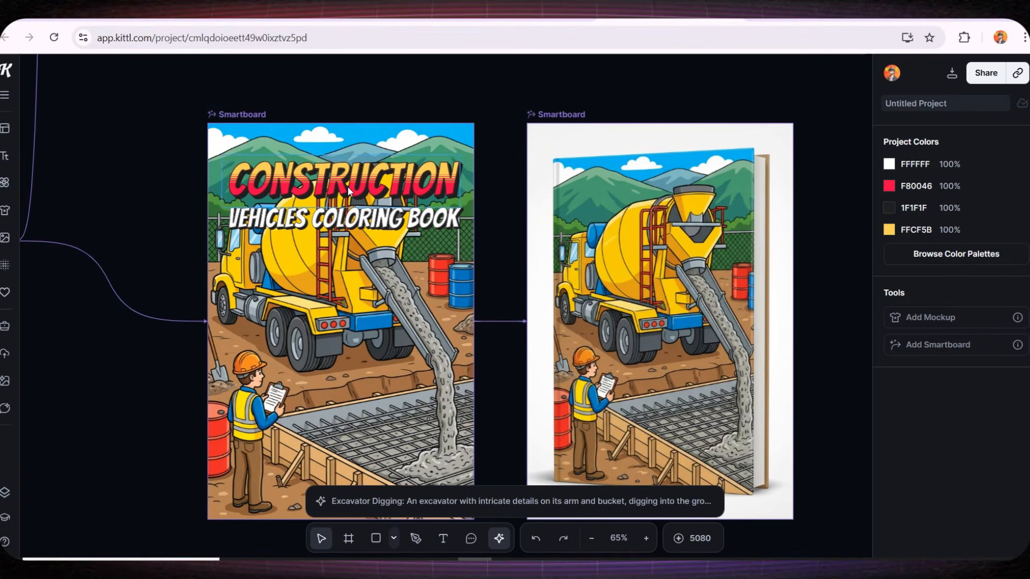
click(345, 162)
click(382, 122)
drag(387, 202, 721, 209)
drag(794, 213, 717, 197)
drag(641, 186, 645, 227)
scroll(673, 193, up, 5)
scroll(638, 234, up, 5)
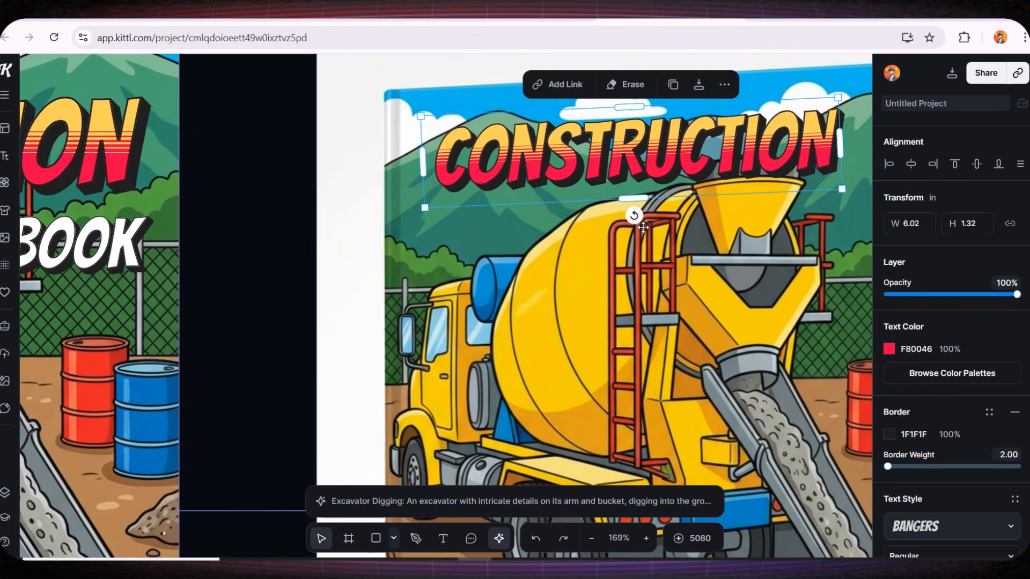
scroll(647, 226, down, 3)
drag(795, 205, 820, 208)
drag(569, 229, 559, 230)
scroll(558, 229, down, 2)
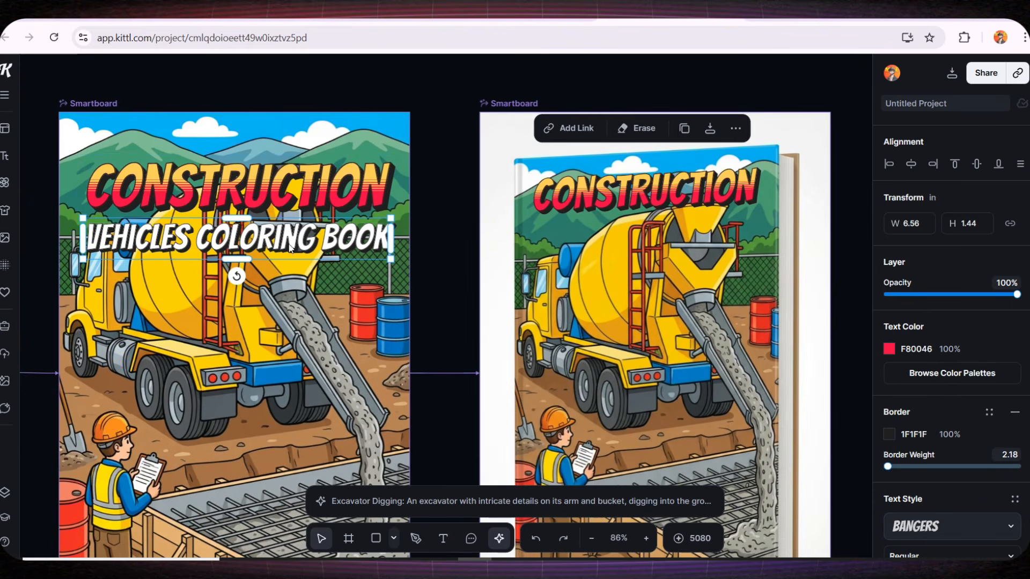
Copy the 'VEHICLES COLORING BOOK' subtitle onto the mockup, resize it and place it beneath the title
click(279, 238)
click(281, 187)
drag(266, 234, 708, 237)
drag(836, 270, 764, 263)
scroll(674, 245, up, 3)
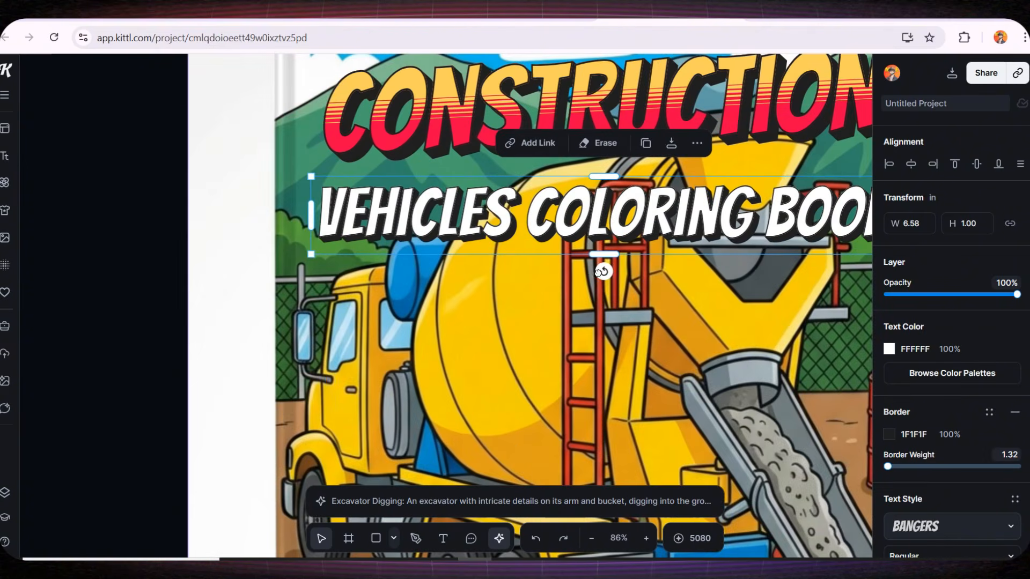
drag(604, 270, 604, 290)
scroll(617, 271, down, 5)
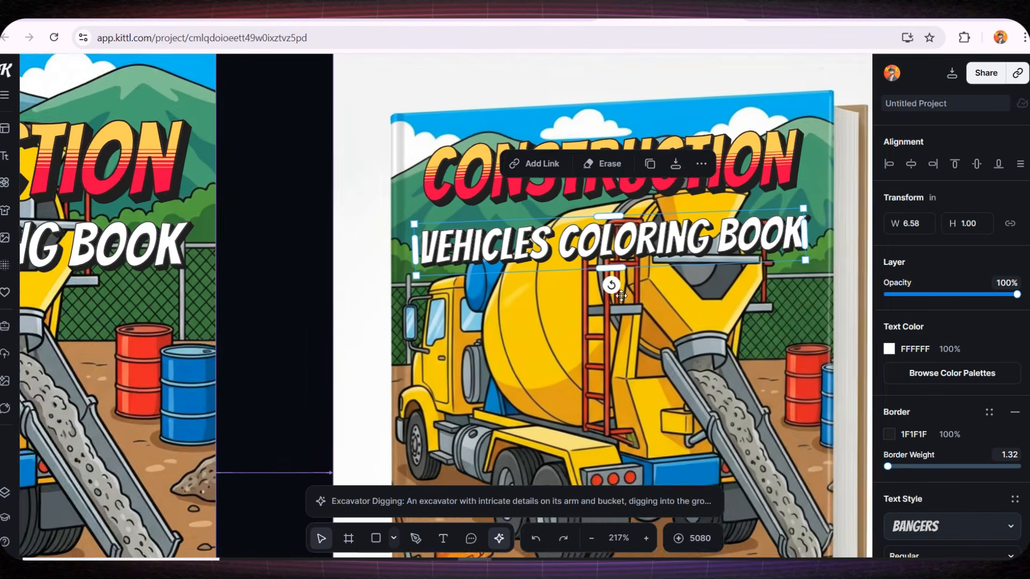
scroll(668, 279, up, 3)
scroll(751, 311, down, 8)
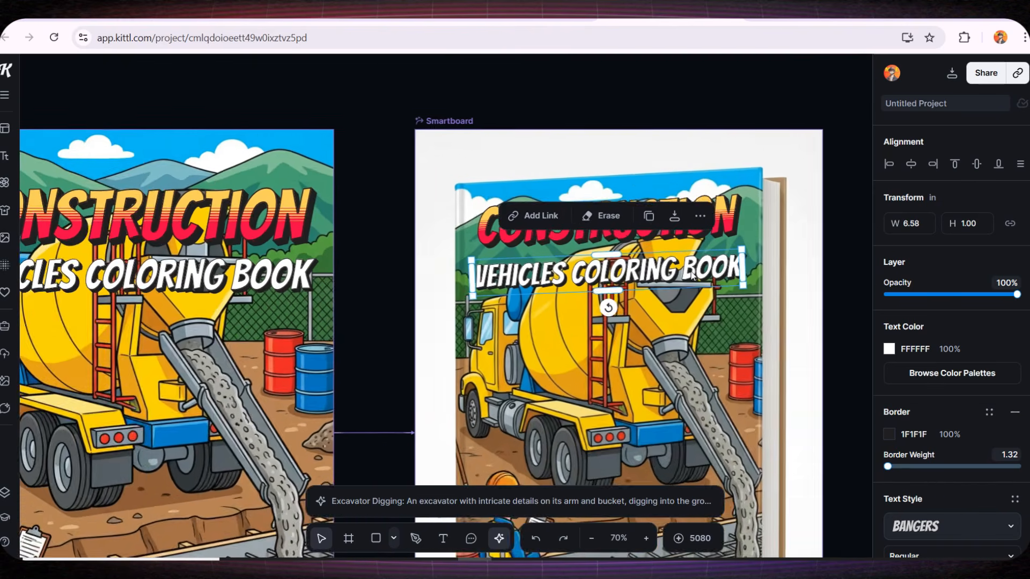